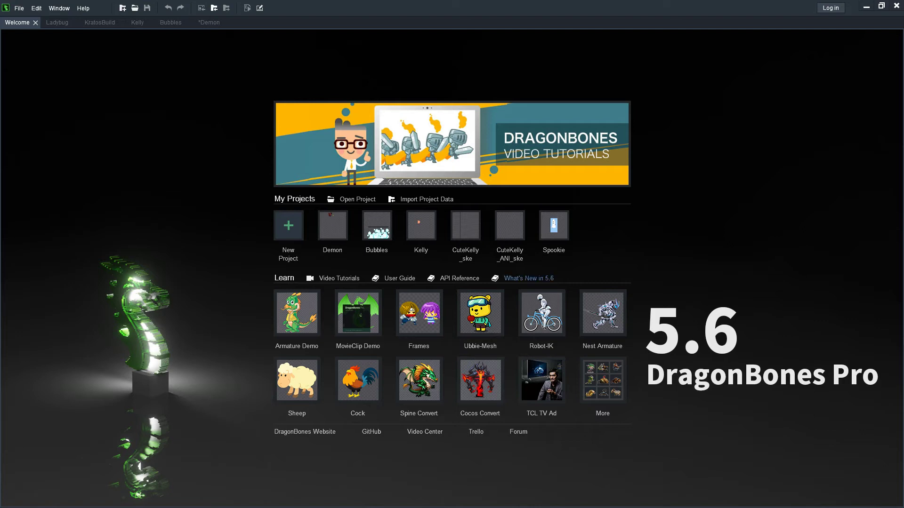
# Open the What's New in 5.6 overview and close it again.
pyautogui.press('ctrl')
pyautogui.press('ctrl')
pyautogui.press('ctrl')
pyautogui.click(529, 278)
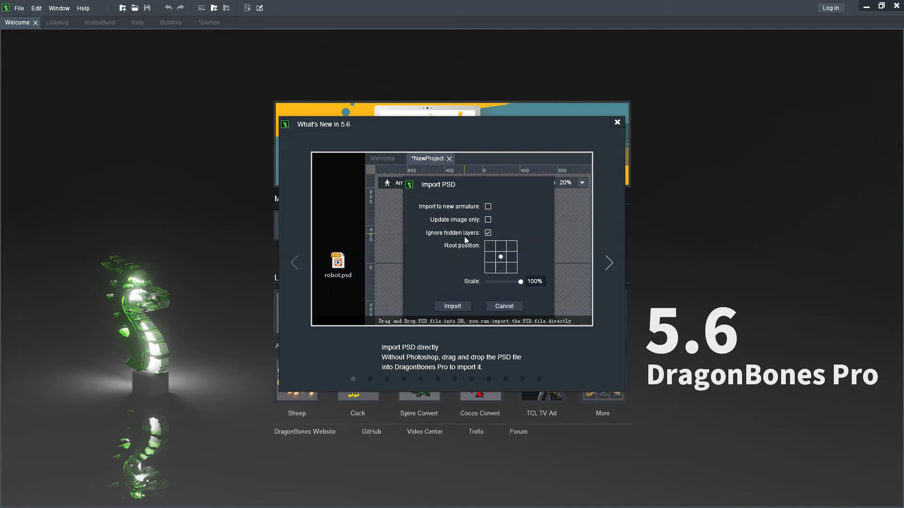
pyautogui.click(617, 122)
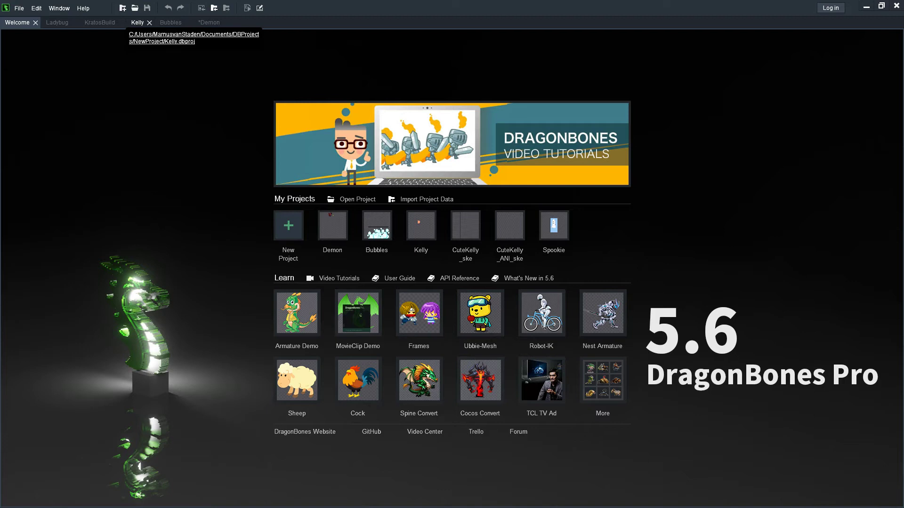
# In the Kelly project, show the armature's bones and select bone_ikTarget at the outstretched hand.
pyautogui.click(138, 22)
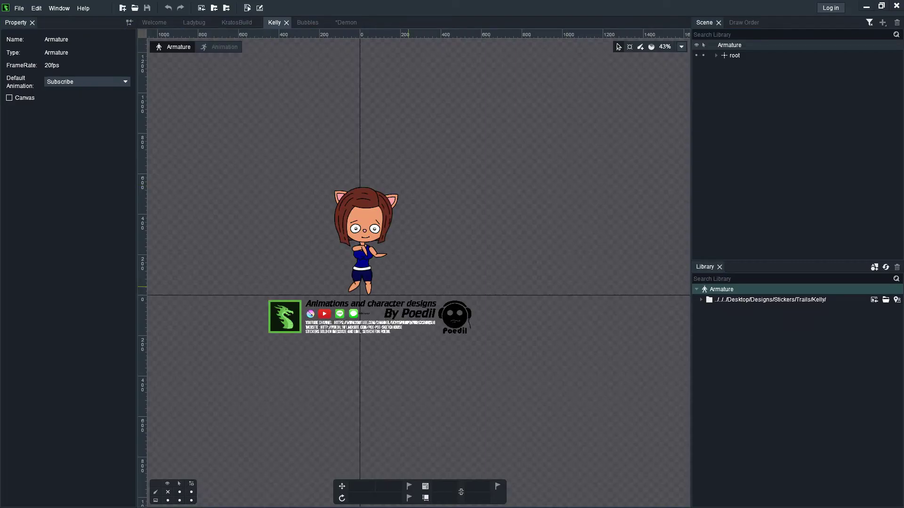
pyautogui.scroll(5, 282, 270)
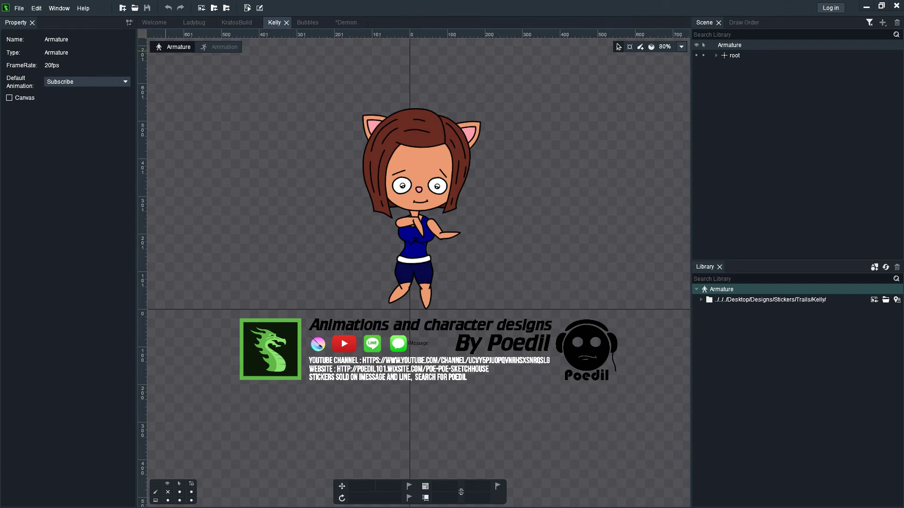
pyautogui.click(168, 492)
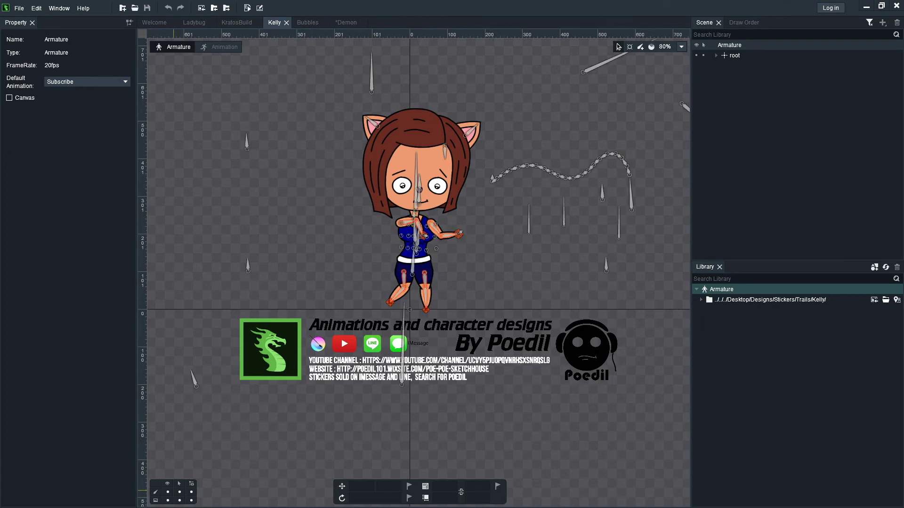
pyautogui.scroll(10, 462, 242)
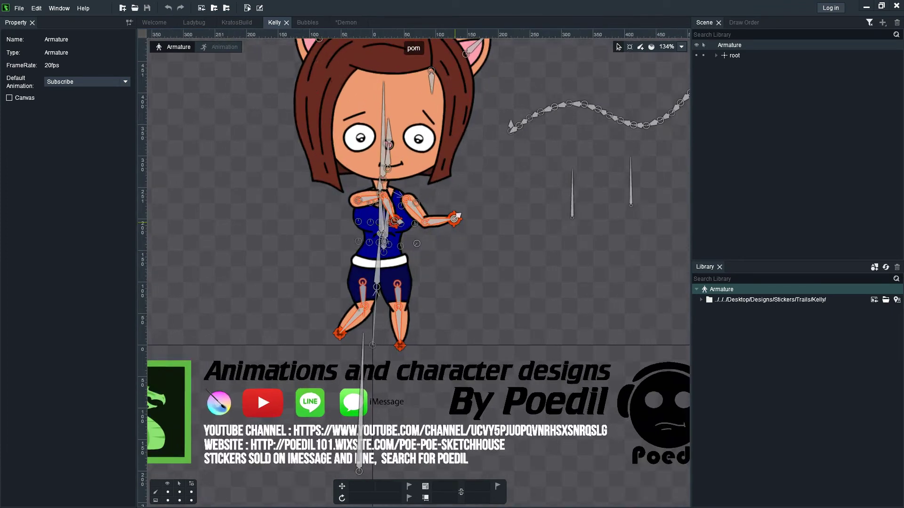
pyautogui.click(452, 215)
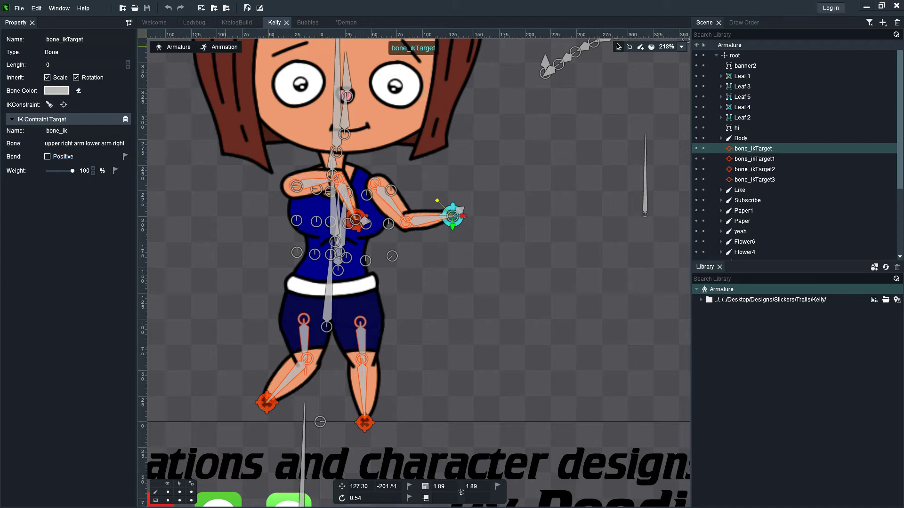
# Switch to animation mode and play the Hi animation.
pyautogui.click(225, 46)
pyautogui.scroll(-4, 470, 261)
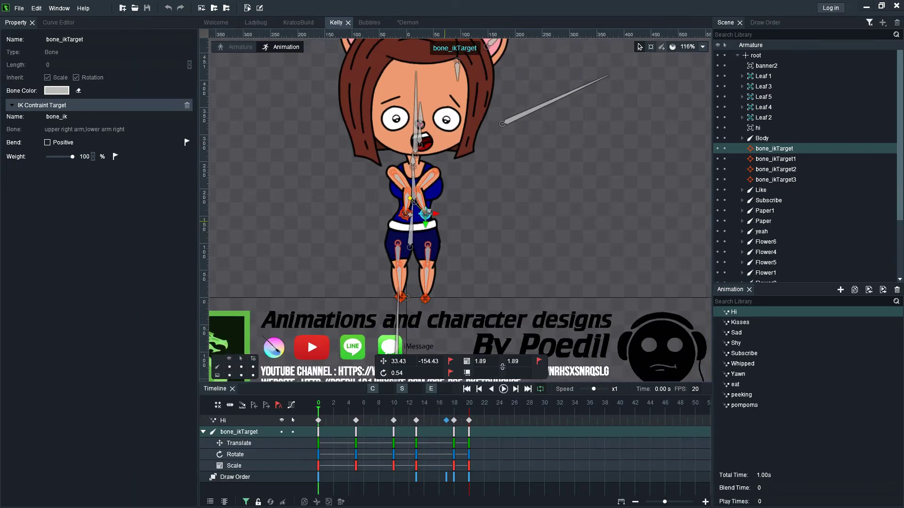
pyautogui.scroll(1, 469, 261)
pyautogui.press('space')
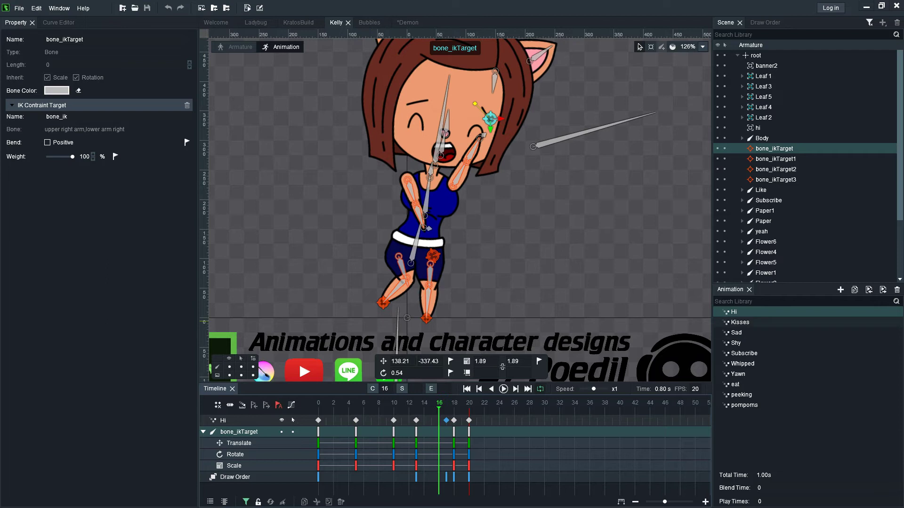
# Preview the Kisses, Sad and Shy animations and make Subscribe the active animation.
pyautogui.click(739, 323)
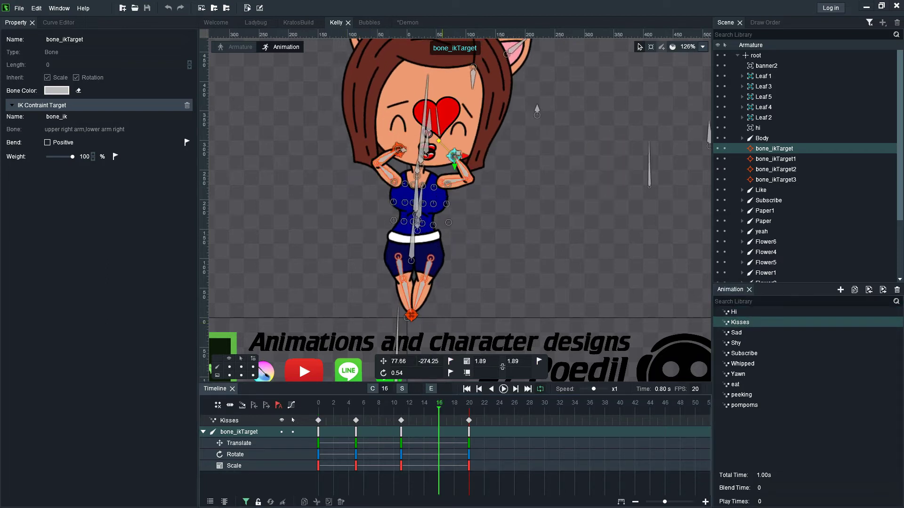
pyautogui.press('Down')
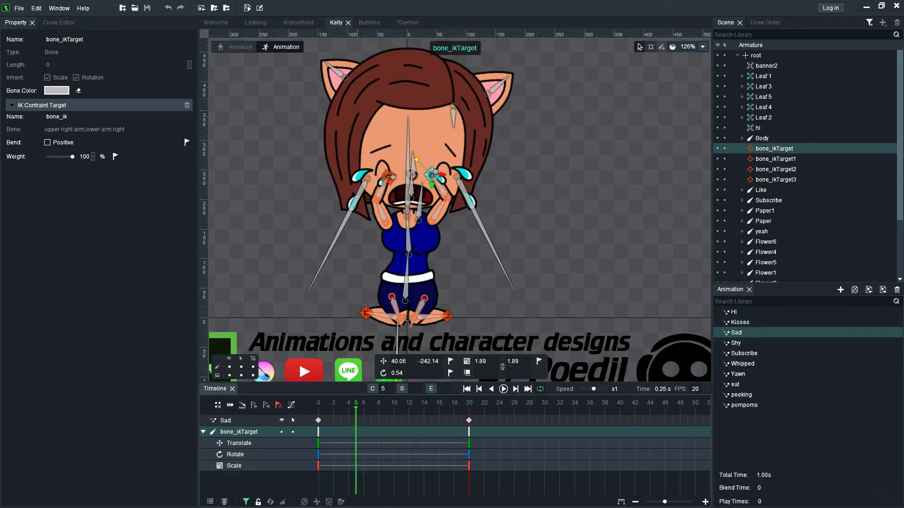
pyautogui.press('Down')
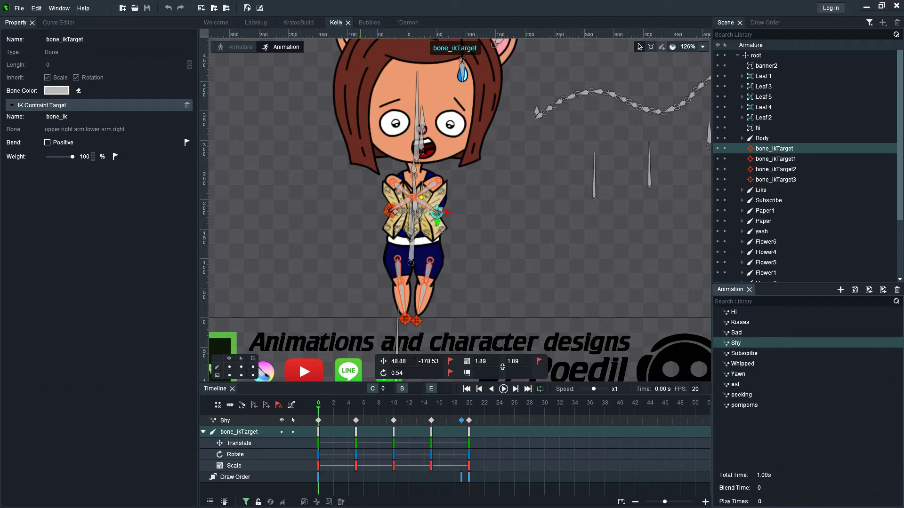
pyautogui.press('Down')
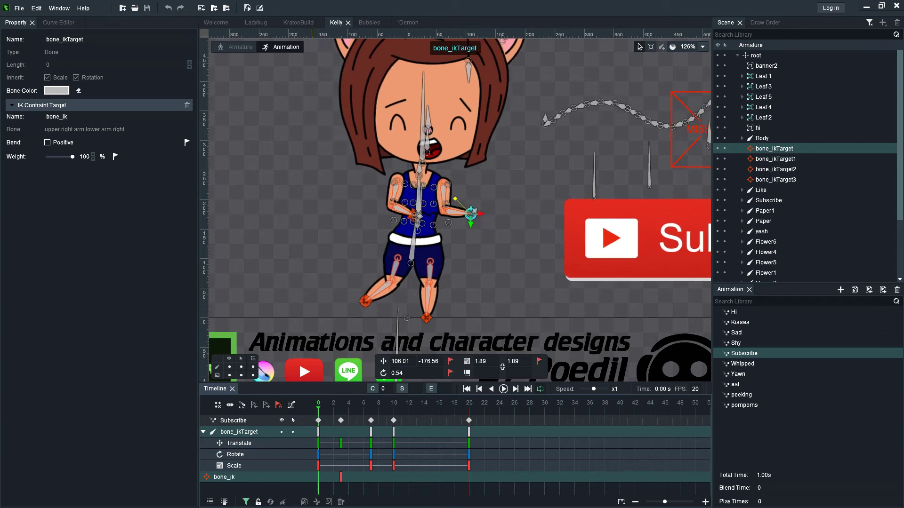
# Toggle bone_ik's positive bend on and off at frame 0, and move bone_ikTarget slightly upward at frame 3.
pyautogui.click(47, 142)
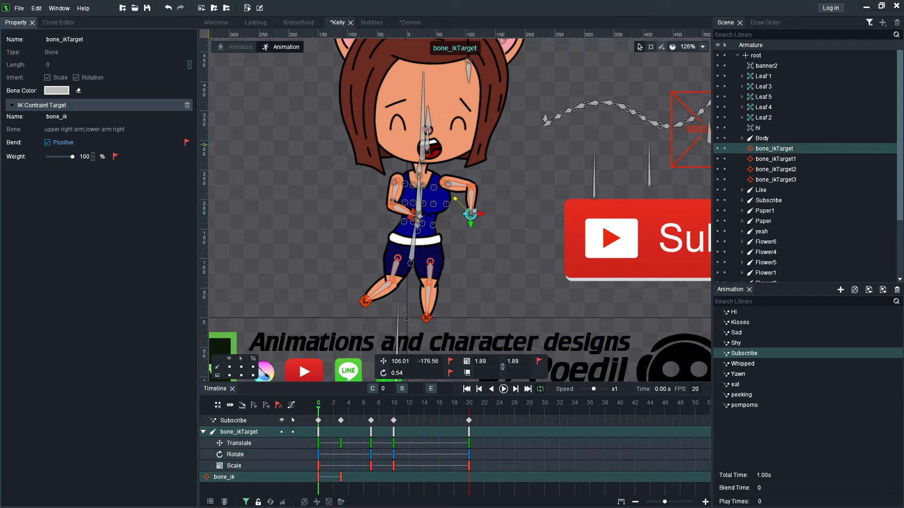
pyautogui.click(47, 143)
pyautogui.moveTo(318, 403); pyautogui.dragTo(341, 403)
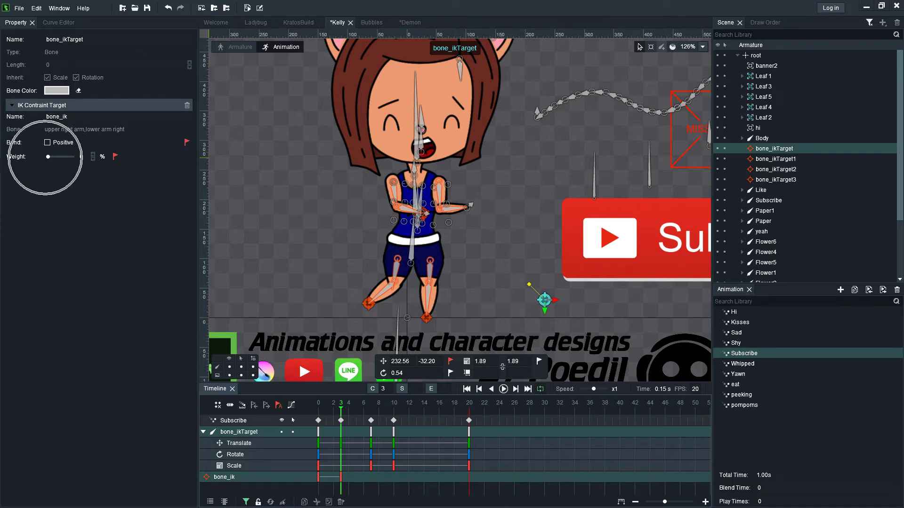
pyautogui.moveTo(544, 300)
pyautogui.mouseDown()
pyautogui.moveTo(545, 204)
pyautogui.moveTo(524, 149)
pyautogui.moveTo(471, 136)
pyautogui.moveTo(554, 265)
pyautogui.mouseUp()
# Try rotating the upper and lower right arm bones at frame 3, and undo the rotations.
pyautogui.click(440, 188)
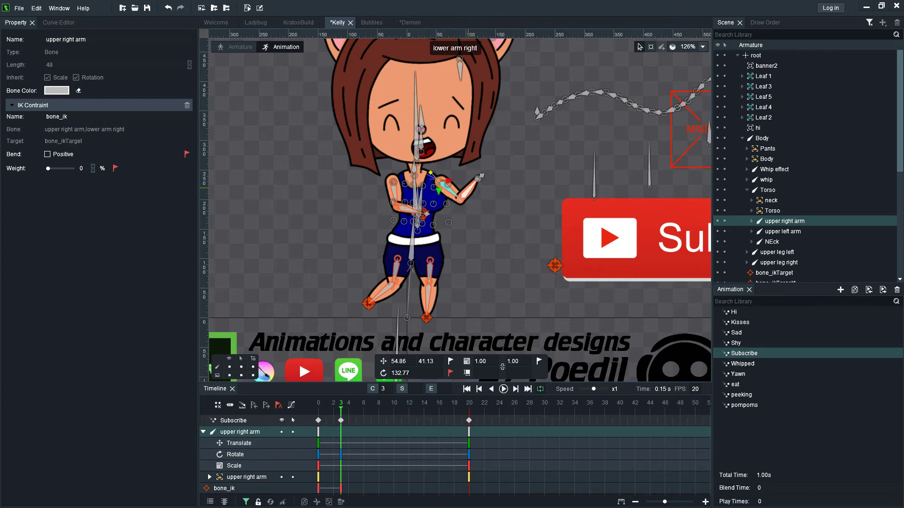
pyautogui.click(464, 189)
pyautogui.moveTo(481, 176); pyautogui.dragTo(489, 201)
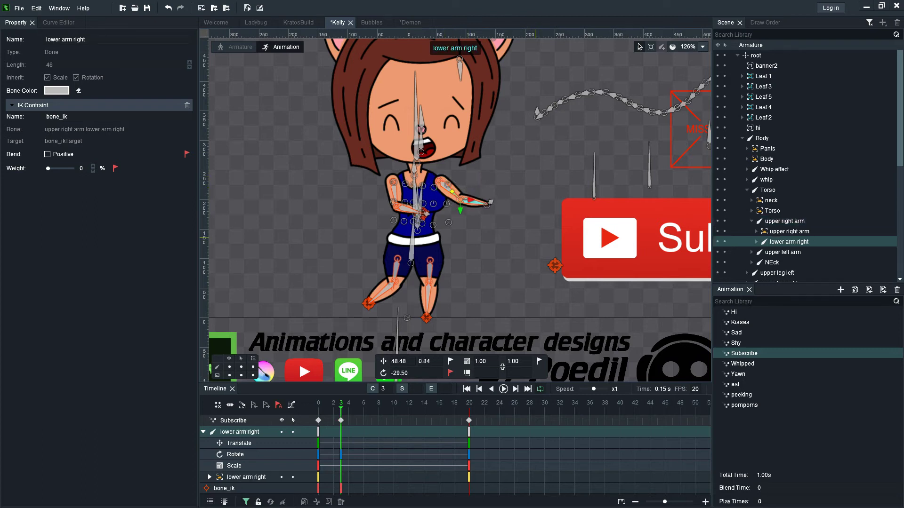
pyautogui.hotkey('ctrl', 'z')
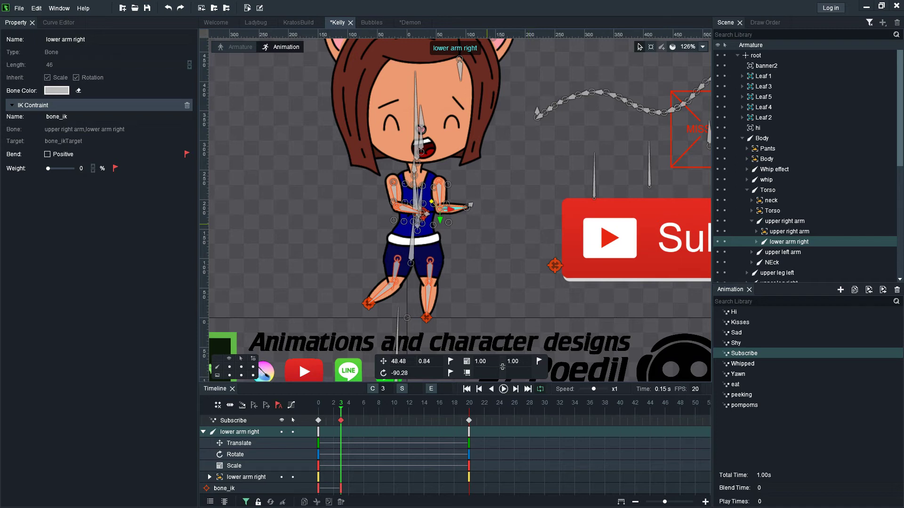
# Place a horizontal guide below the banner under the character and save the project.
pyautogui.scroll(-7, 451, 209)
pyautogui.scroll(1, 461, 197)
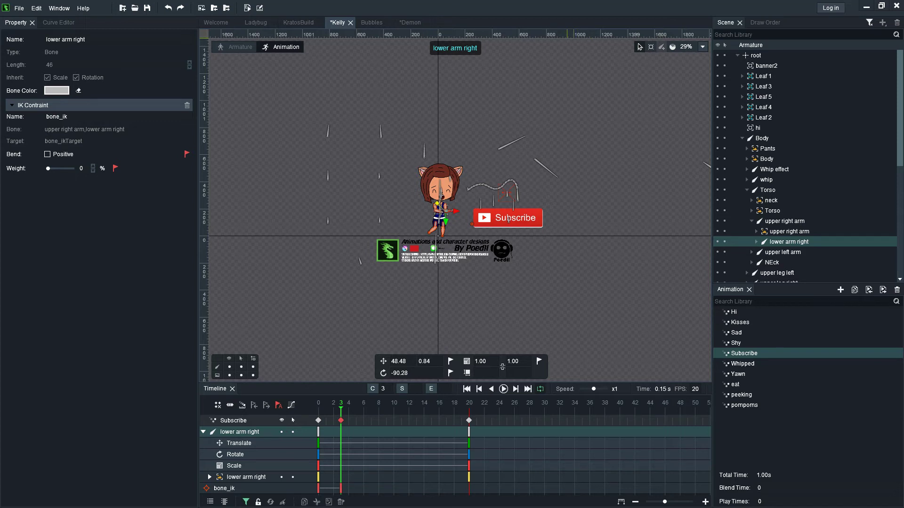
pyautogui.moveTo(567, 34); pyautogui.dragTo(602, 288)
pyautogui.hotkey('ctrl', 's')
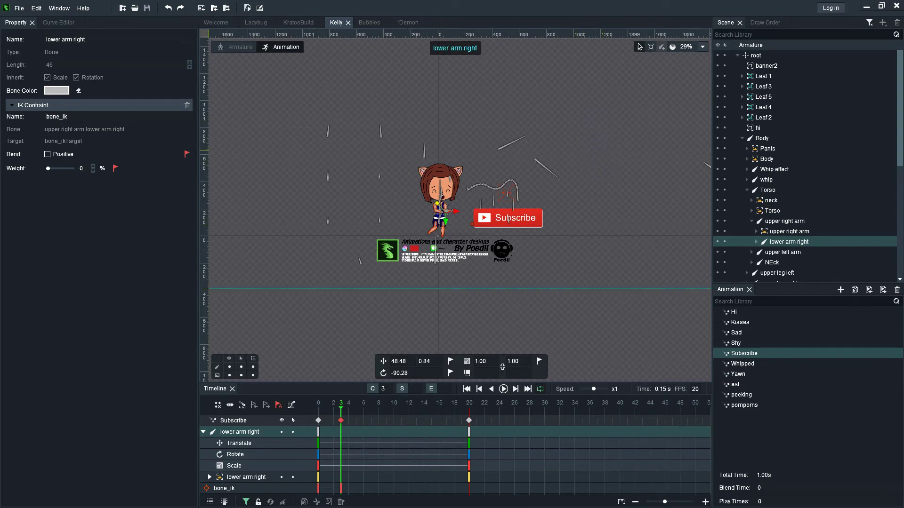
# Place vertical guides on both sides of the character and a horizontal one above it, and remove all guides.
pyautogui.moveTo(204, 151); pyautogui.dragTo(611, 159)
pyautogui.moveTo(367, 123); pyautogui.dragTo(372, 125)
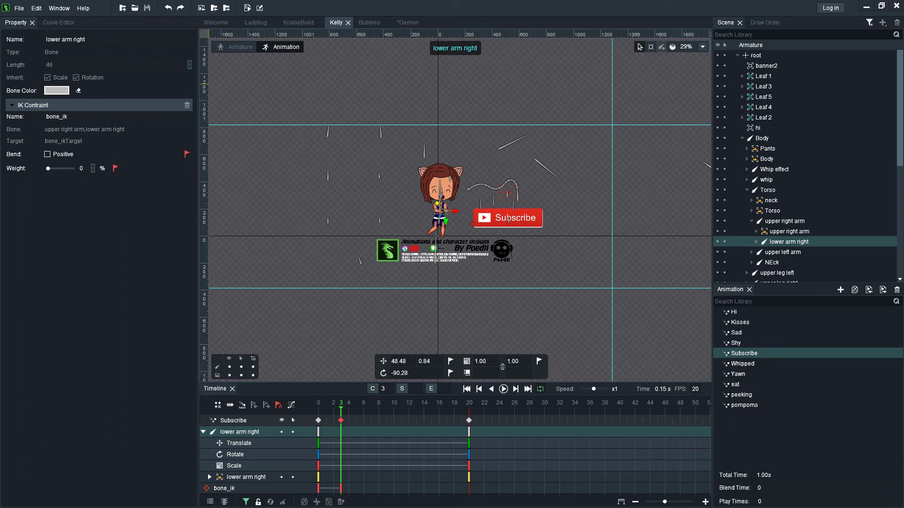
pyautogui.moveTo(205, 113); pyautogui.dragTo(368, 113)
pyautogui.moveTo(205, 107); pyautogui.dragTo(323, 107)
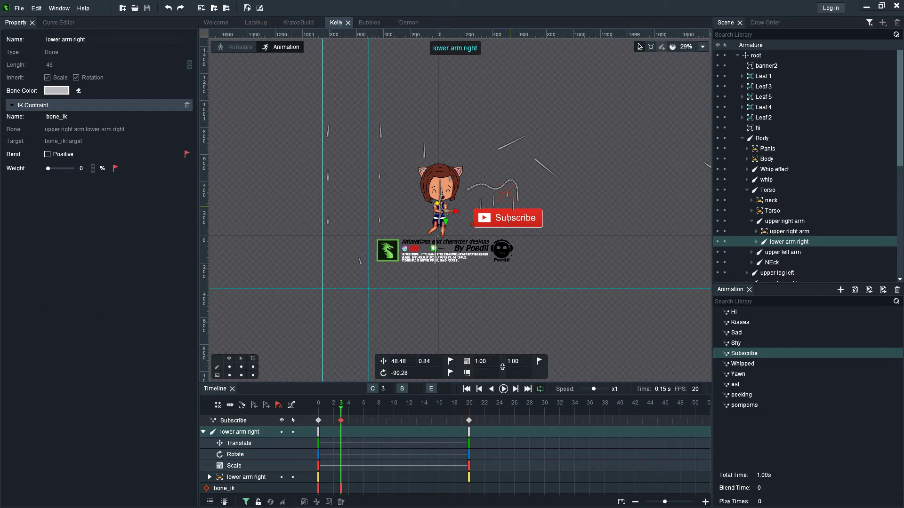
pyautogui.rightClick(369, 288)
pyautogui.rightClick(323, 283)
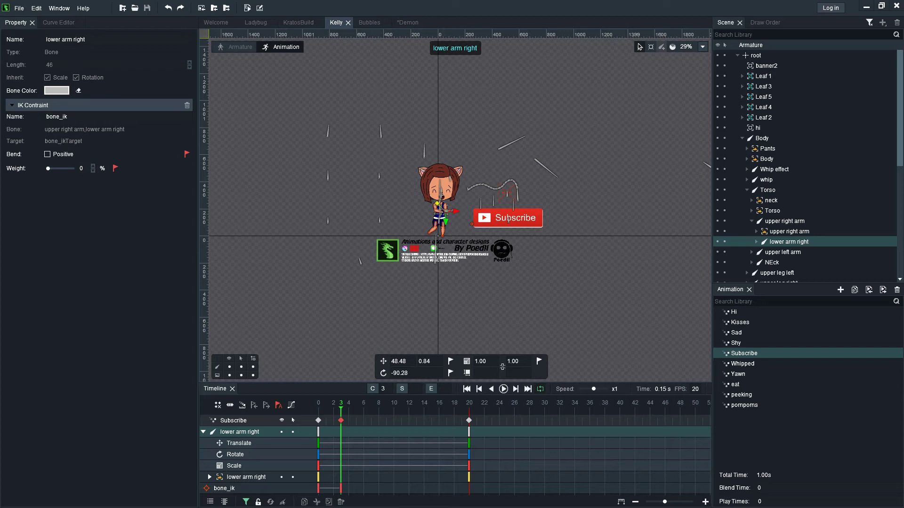
# Examine the System, Interface and Rulers preferences, including the guide color and visibility options, and close the preferences.
pyautogui.click(19, 8)
pyautogui.click(33, 136)
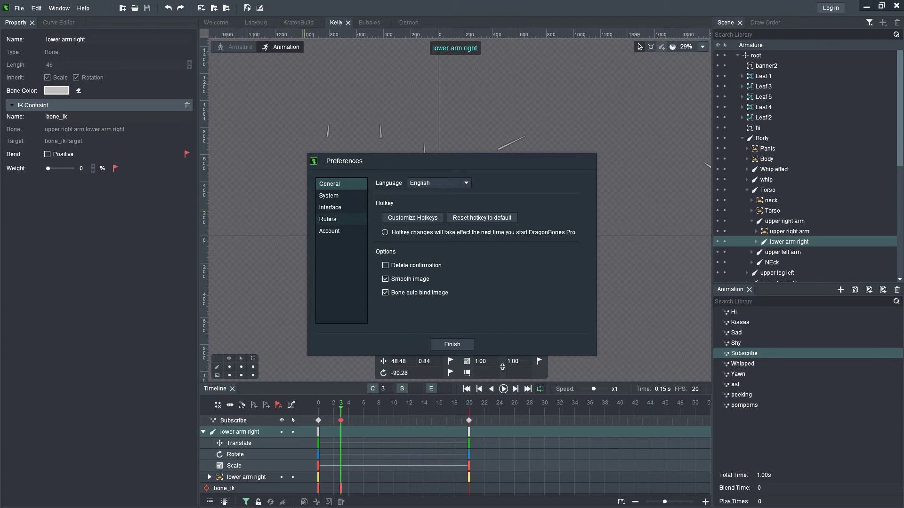
pyautogui.click(341, 195)
pyautogui.click(341, 207)
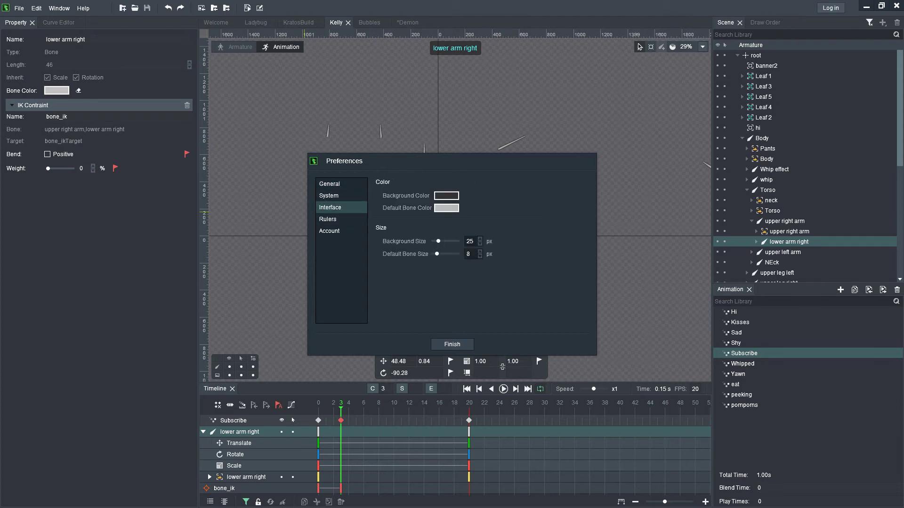
pyautogui.click(341, 219)
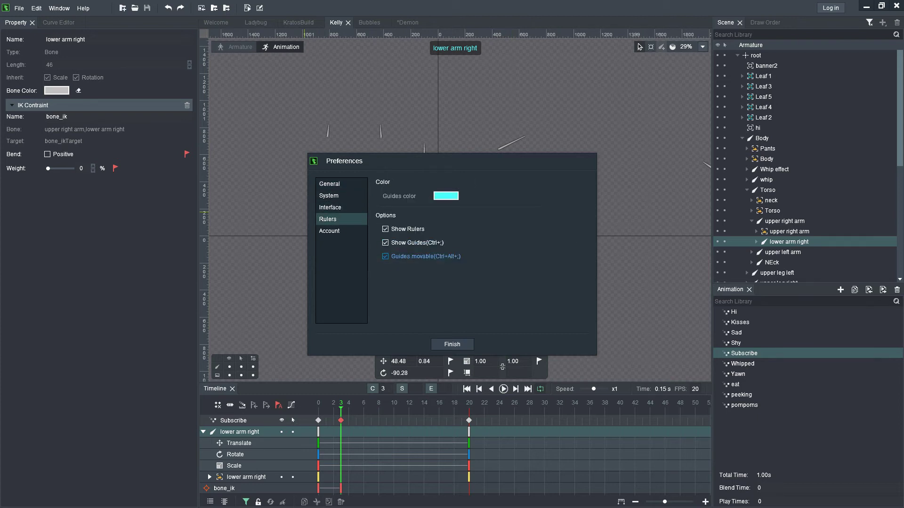
pyautogui.click(452, 344)
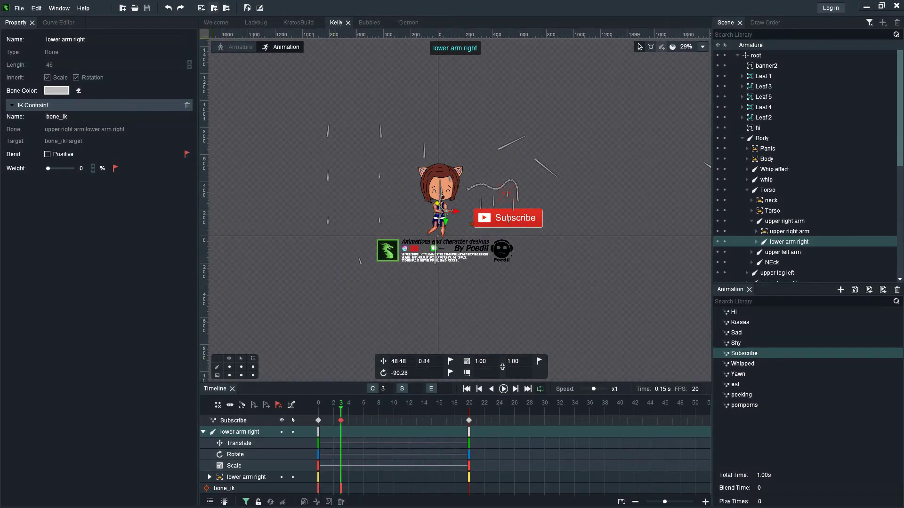
# Open the login form from the login-only feature's warning and sign in with the account password.
pyautogui.click(248, 8)
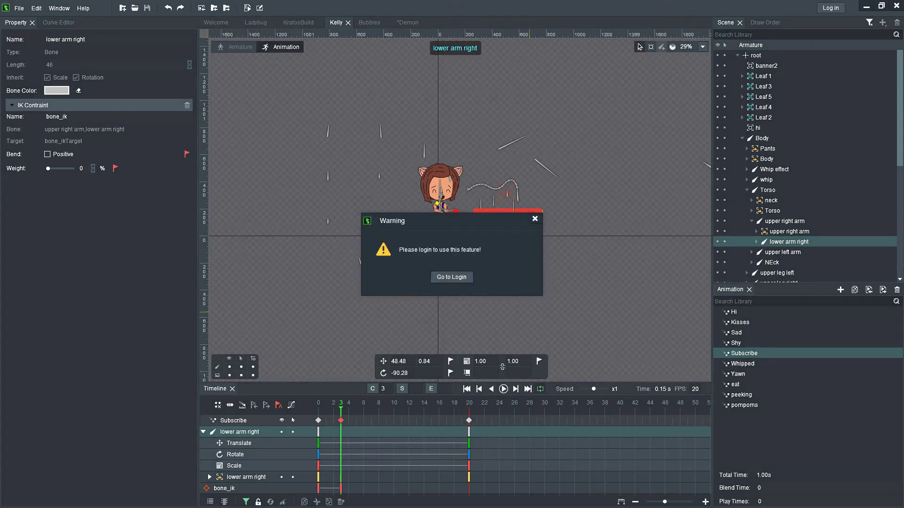
pyautogui.click(451, 276)
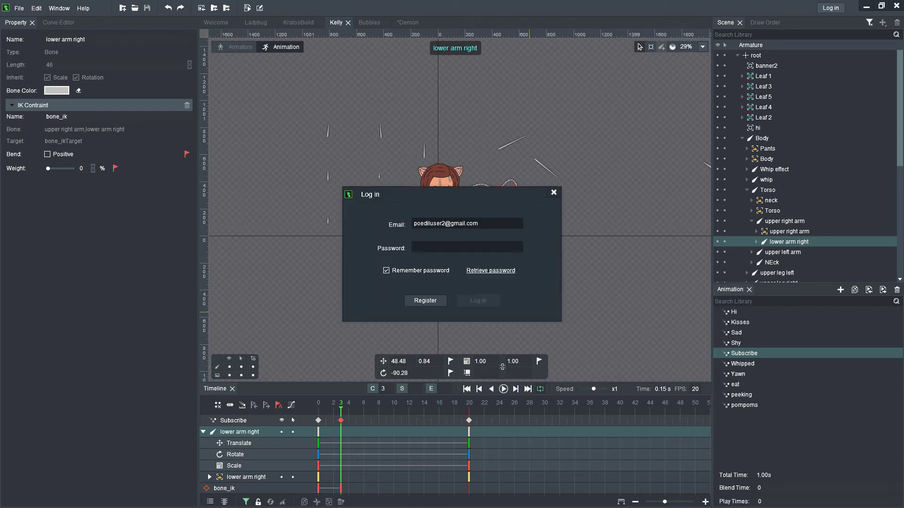
pyautogui.click(414, 247)
pyautogui.press('Tab')
pyautogui.click(490, 271)
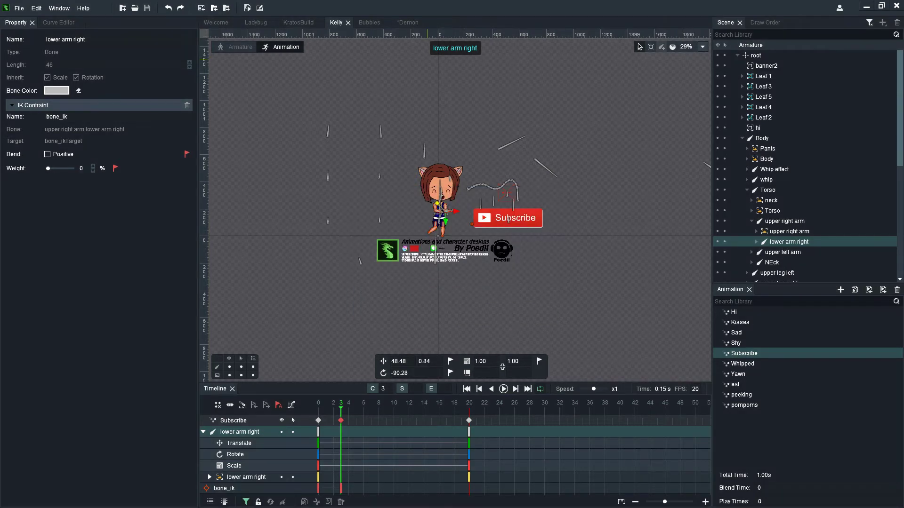
# Redo the last undone edit and open the project export, examining the texture atlas preview at different zoom levels.
pyautogui.hotkey('ctrl', 'y')
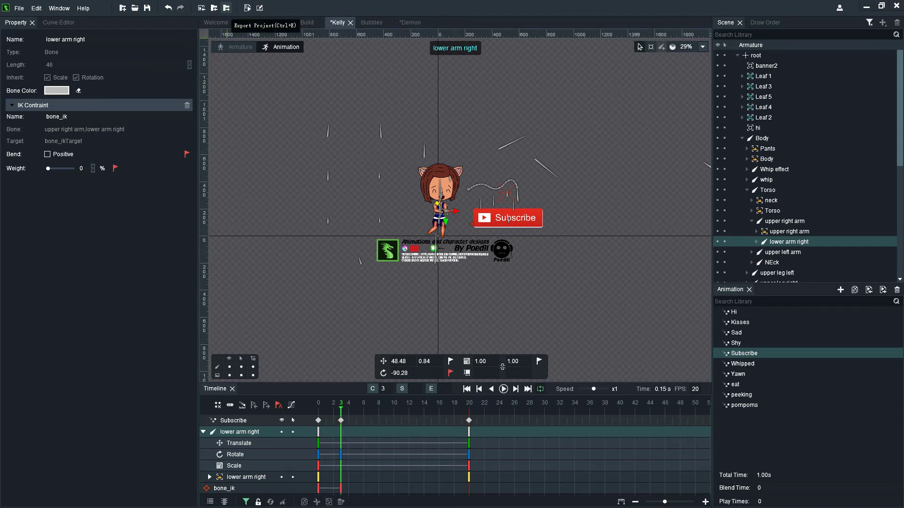
pyautogui.click(226, 8)
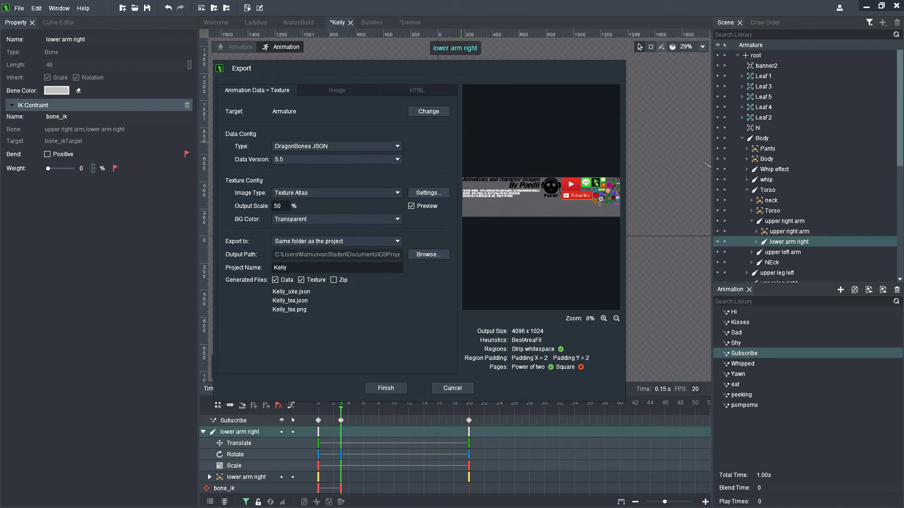
pyautogui.scroll(5, 541, 197)
pyautogui.scroll(-5, 541, 197)
pyautogui.scroll(5, 541, 196)
pyautogui.scroll(-4, 541, 197)
pyautogui.scroll(-1, 583, 185)
pyautogui.scroll(4, 582, 185)
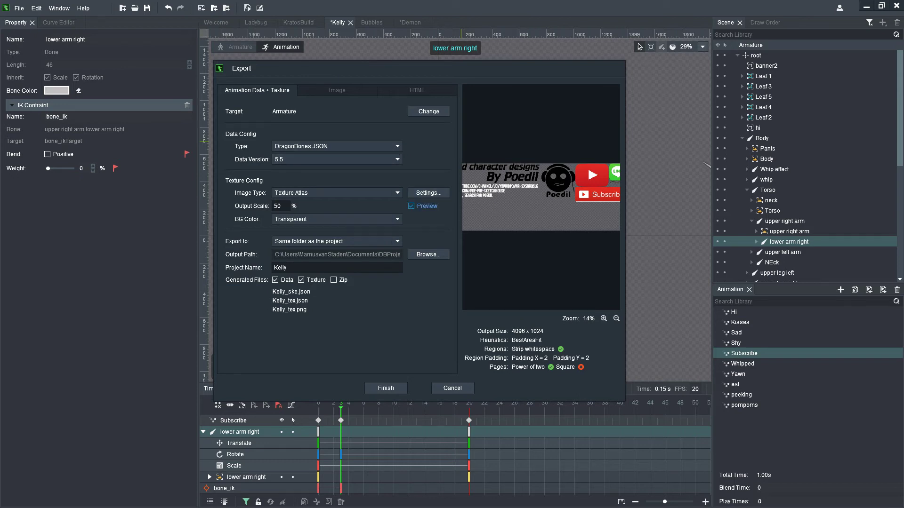
# Hide the texture preview in the export dialog and set the export destination to Choose folder later.
pyautogui.click(411, 206)
pyautogui.moveTo(358, 74); pyautogui.dragTo(478, 72)
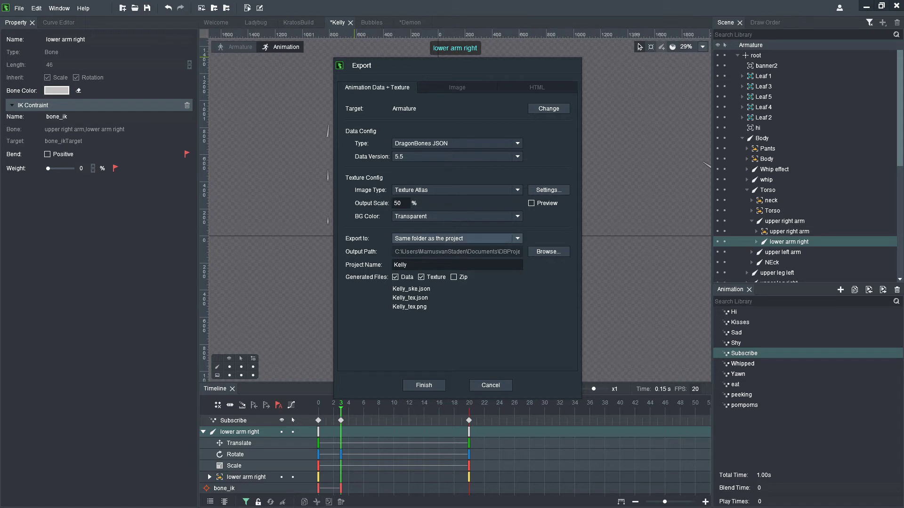
pyautogui.click(455, 238)
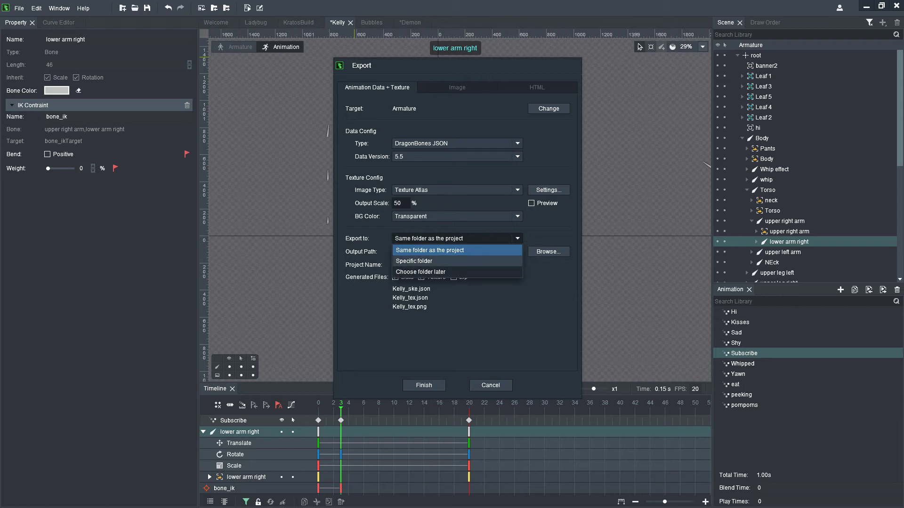
pyautogui.click(420, 272)
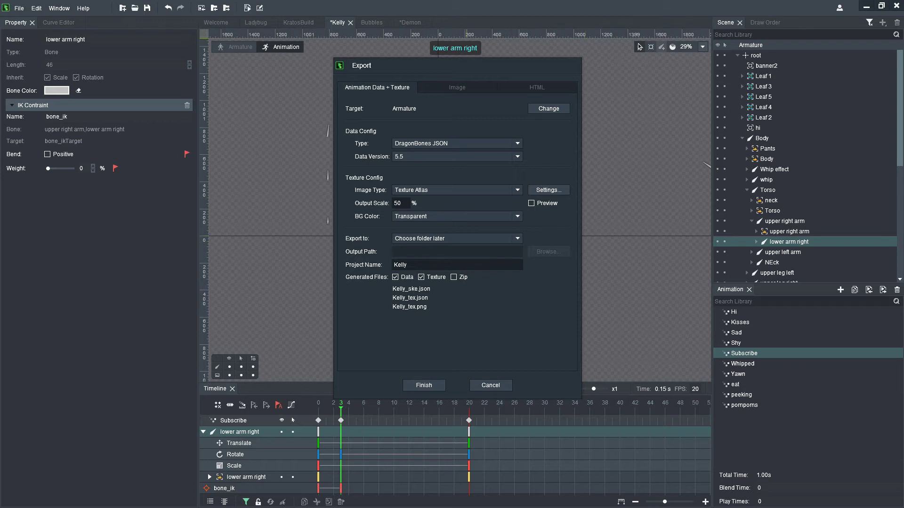
# Set the image export format to GIF and examine its background color and Quality lost options.
pyautogui.click(456, 87)
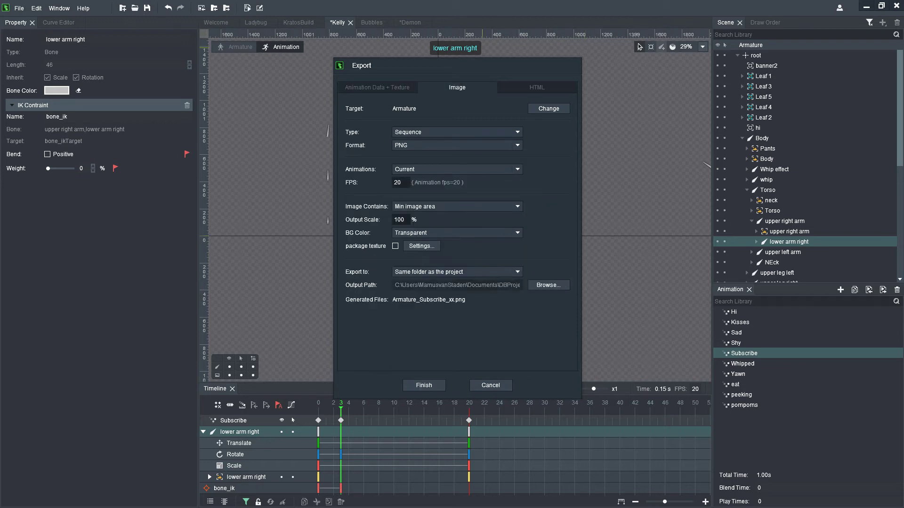
pyautogui.click(454, 145)
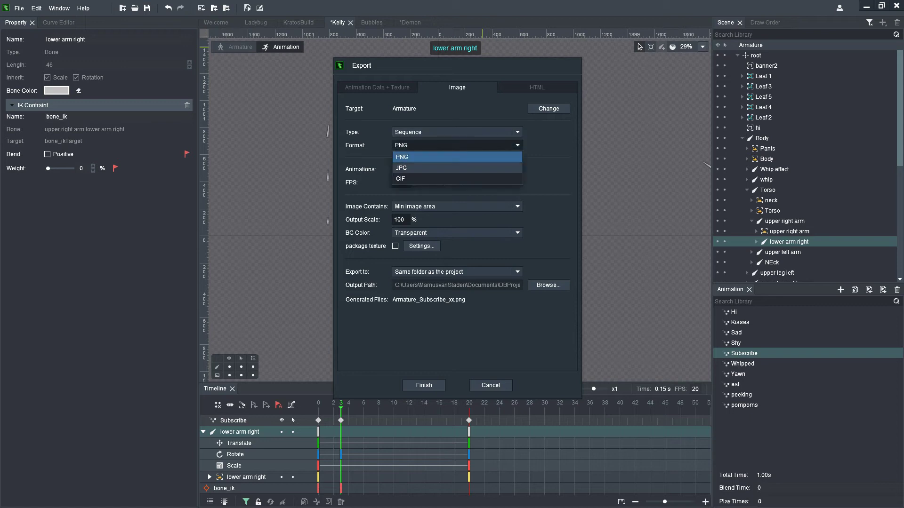
pyautogui.click(457, 178)
pyautogui.click(457, 145)
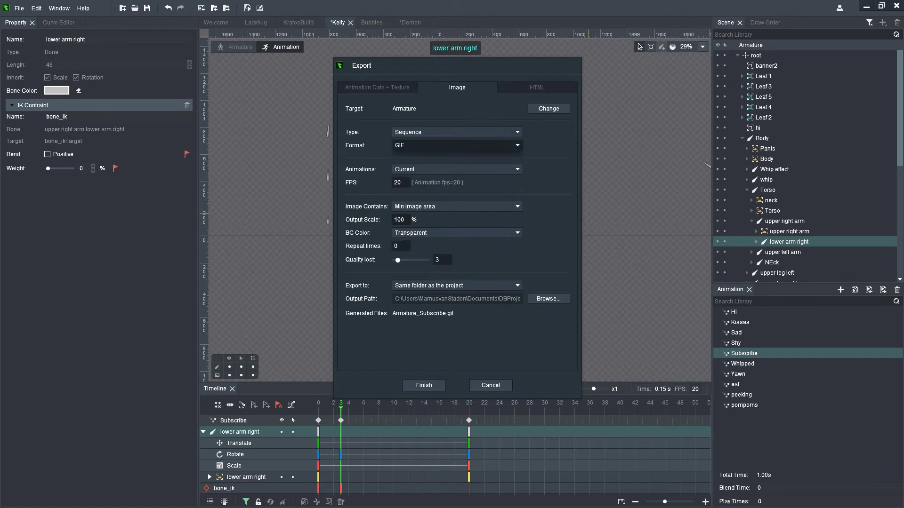
pyautogui.click(457, 179)
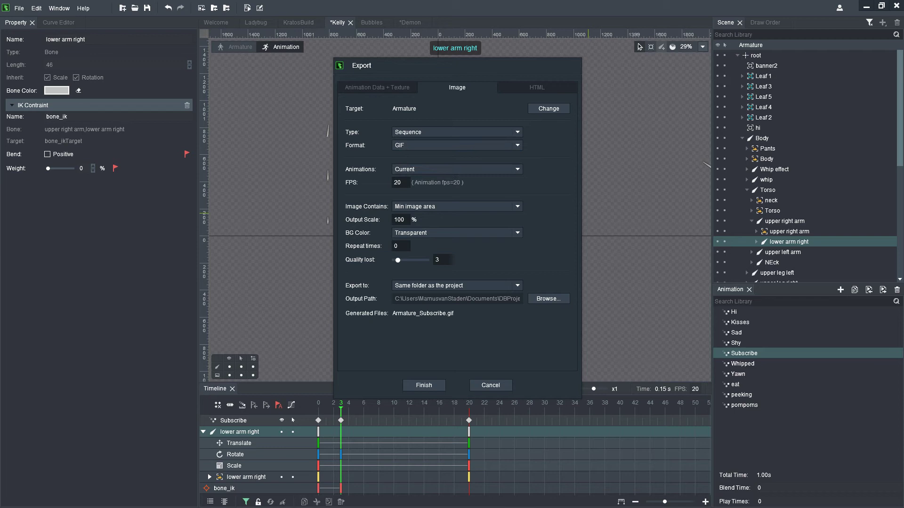
pyautogui.click(454, 233)
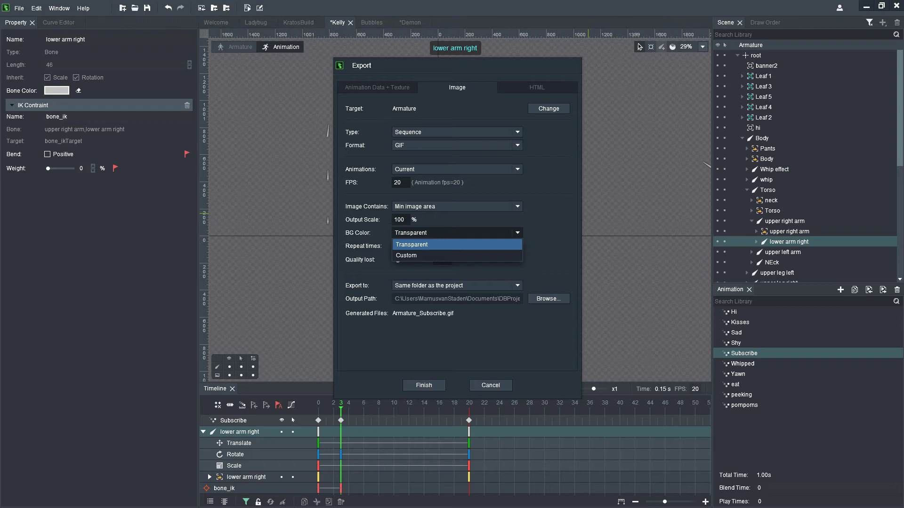
pyautogui.press('Escape')
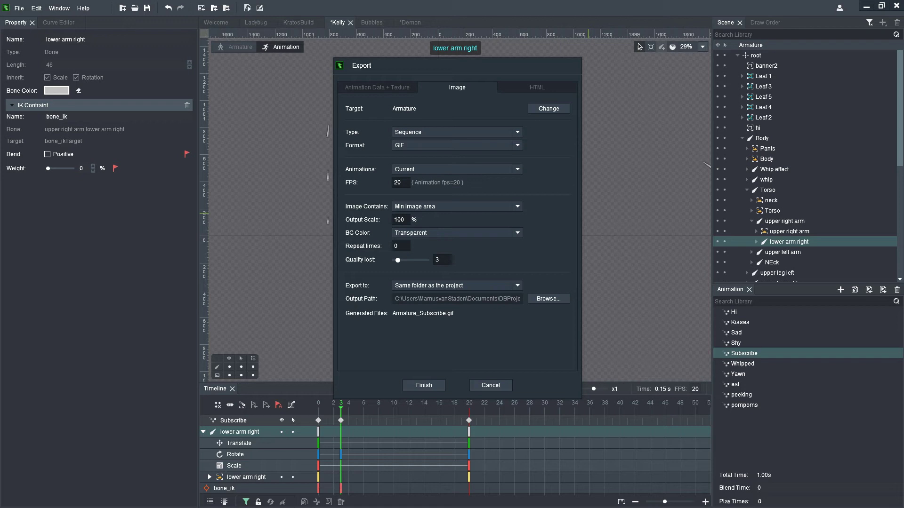
pyautogui.moveTo(397, 259)
pyautogui.mouseDown()
pyautogui.moveTo(428, 259)
pyautogui.moveTo(394, 260)
pyautogui.mouseUp()
# Try to set the HTML export type to Publish, then dismiss the message and cancel the export.
pyautogui.click(537, 88)
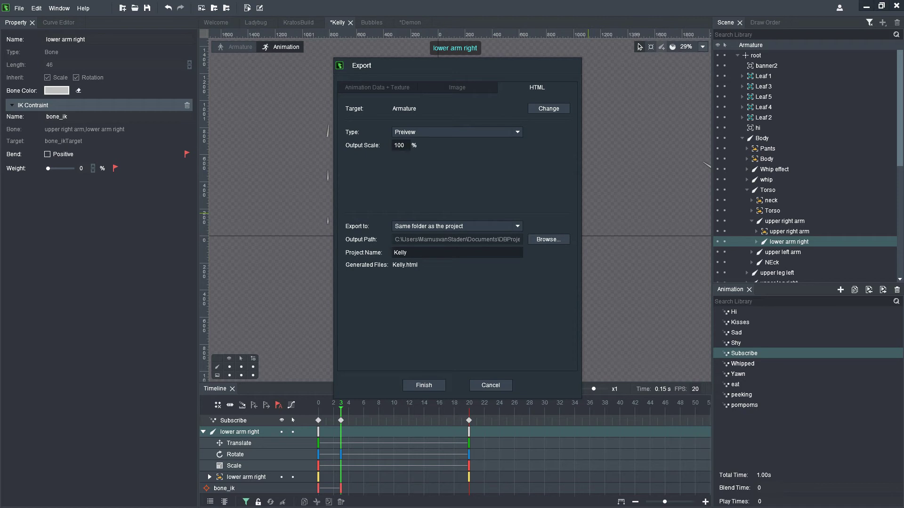
pyautogui.click(457, 131)
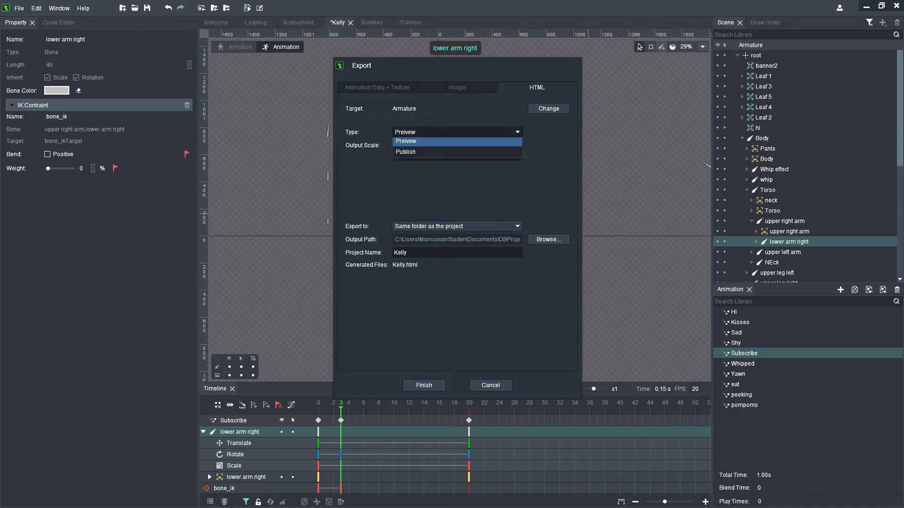
pyautogui.click(409, 152)
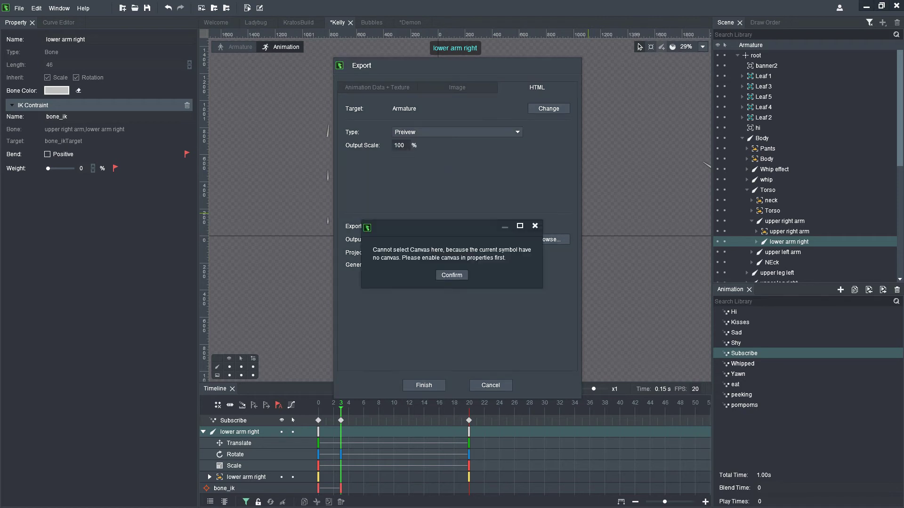
pyautogui.click(451, 275)
pyautogui.click(491, 385)
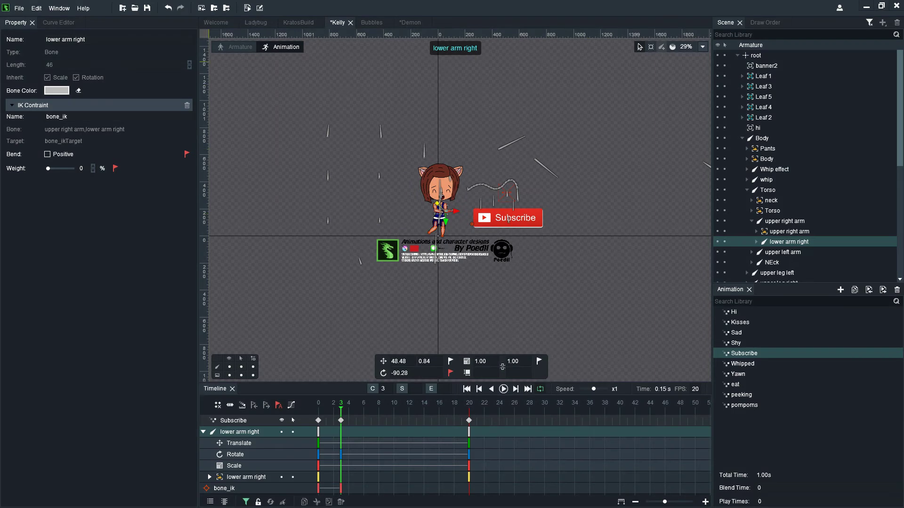
# Enable the canvas of the Kelly armature and set the HTML export type to Publish.
pyautogui.press('Escape')
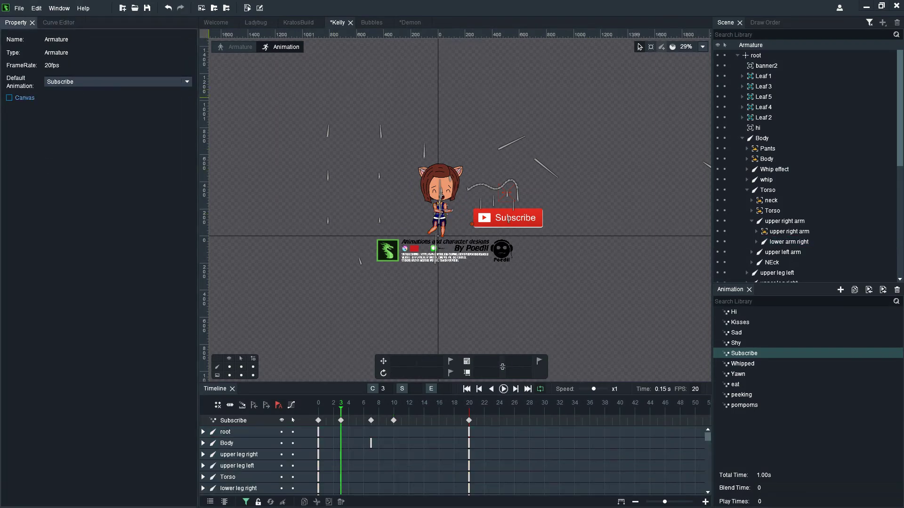
pyautogui.click(9, 98)
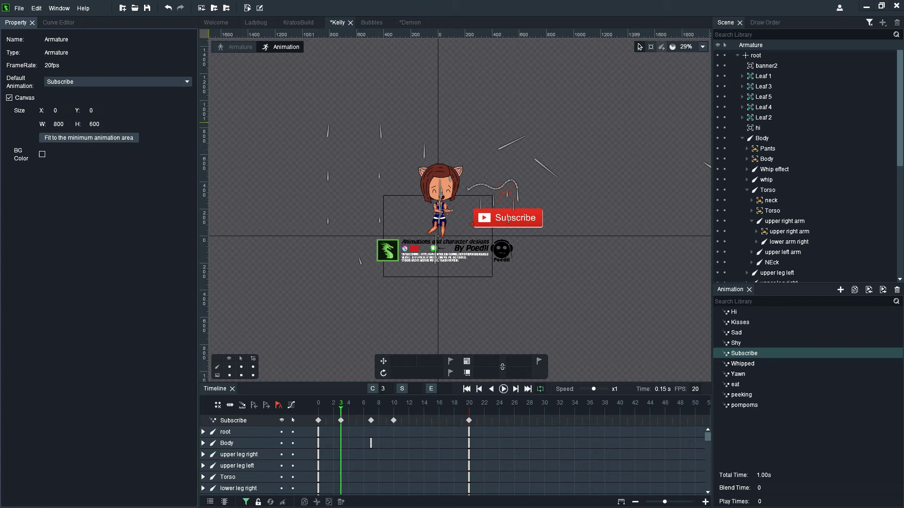
pyautogui.click(226, 8)
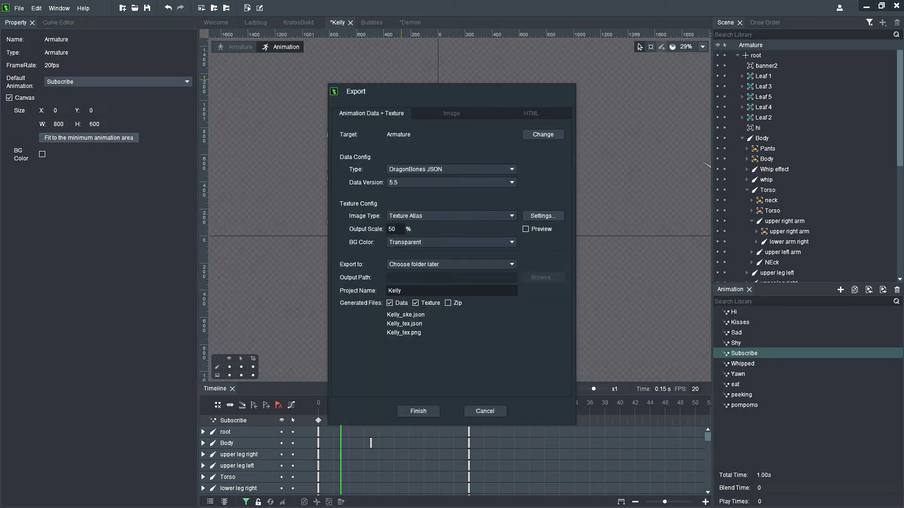
pyautogui.click(531, 113)
pyautogui.click(450, 158)
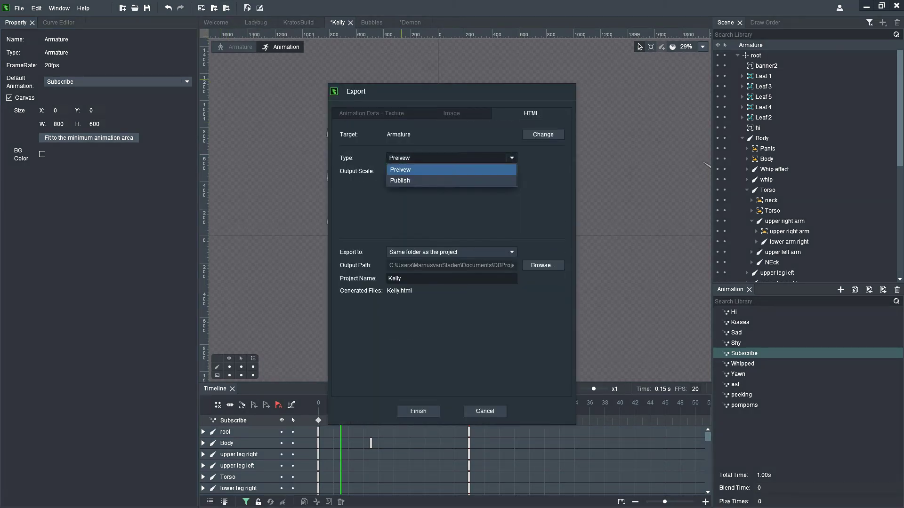
pyautogui.click(450, 180)
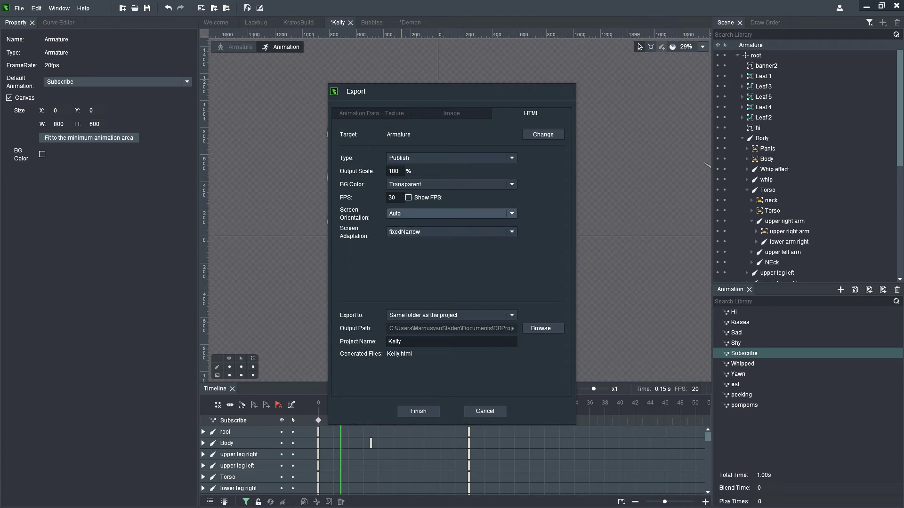
# Examine the background color choices for the HTML Publish export and close the dialog without exporting.
pyautogui.click(451, 184)
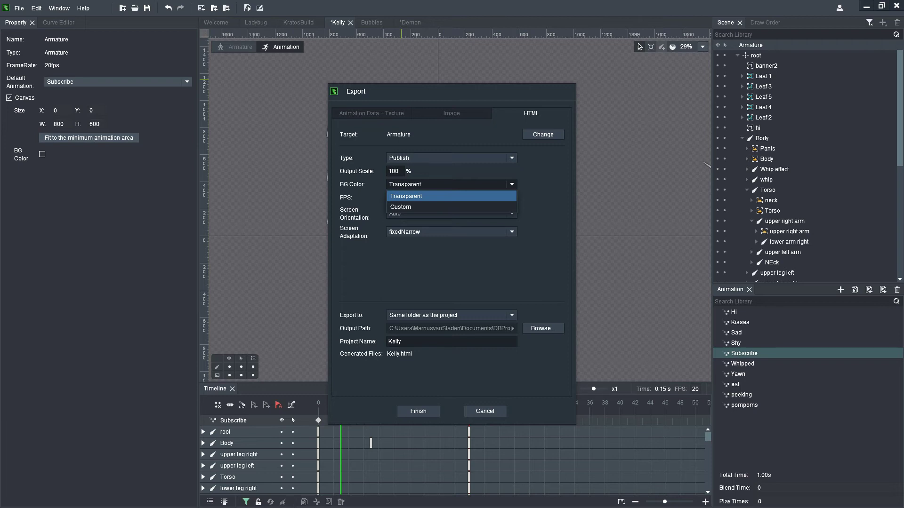
pyautogui.press('Escape')
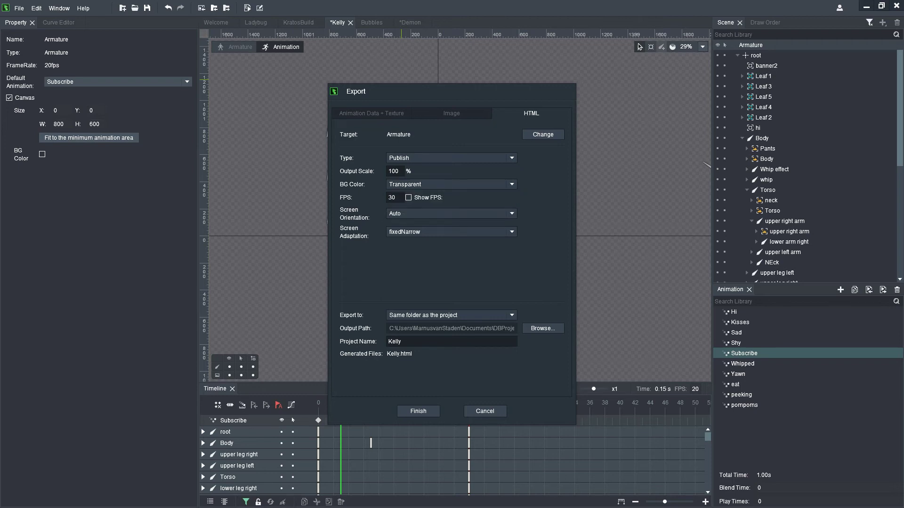
pyautogui.click(485, 411)
pyautogui.scroll(2, 449, 197)
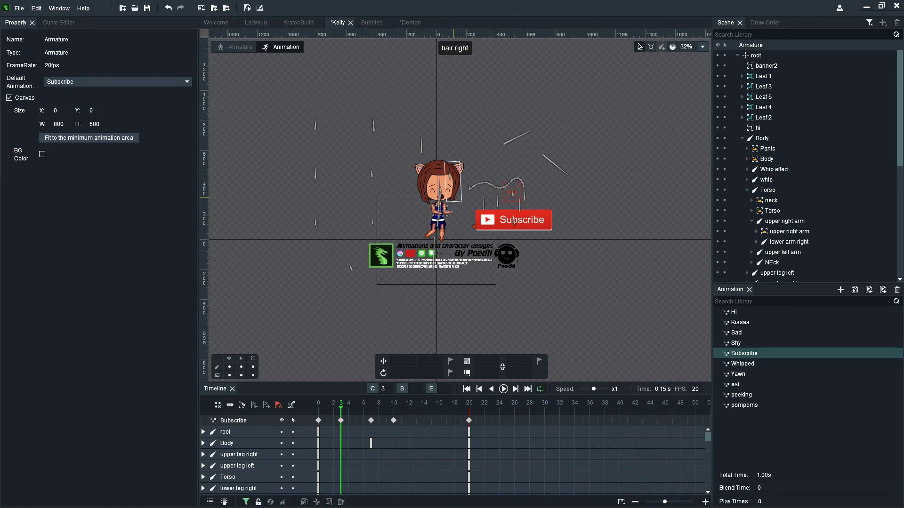
# Switch to the Bubbles project, replace the image of slot bubble671 with library image 07, and deselect it.
pyautogui.click(372, 22)
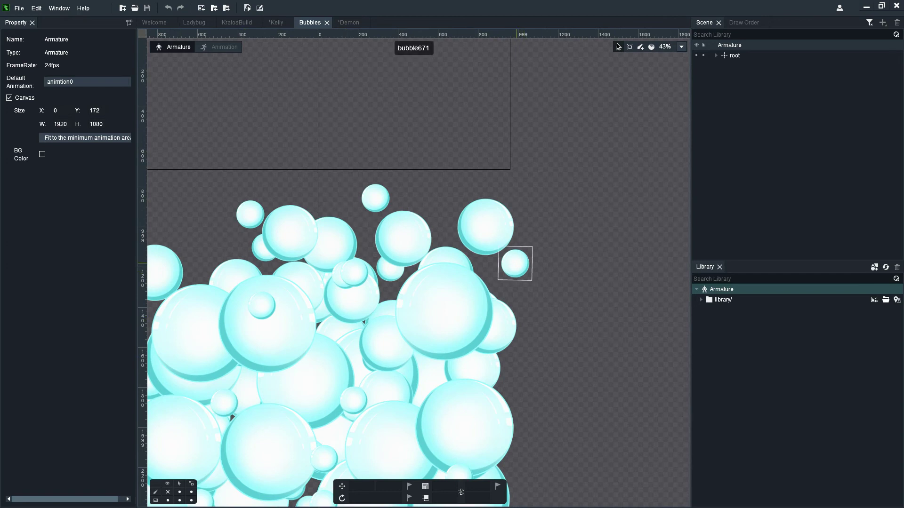
pyautogui.click(515, 264)
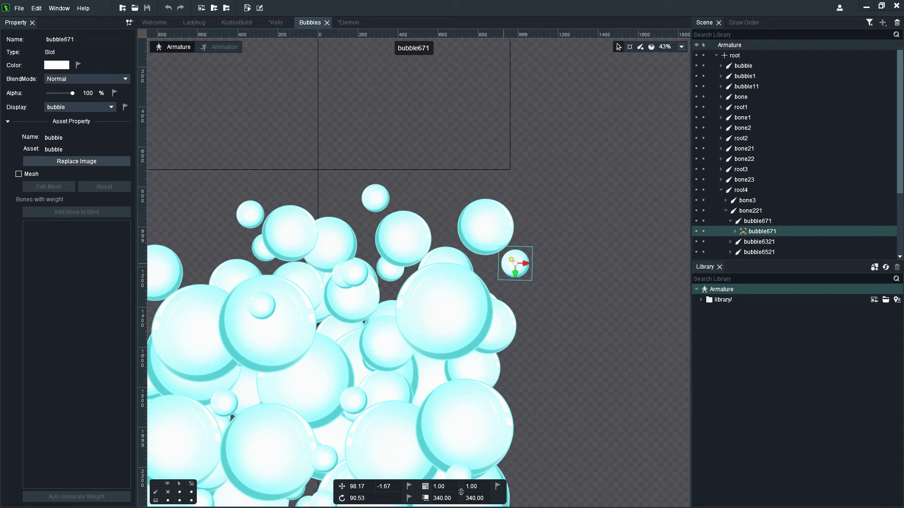
pyautogui.rightClick(510, 261)
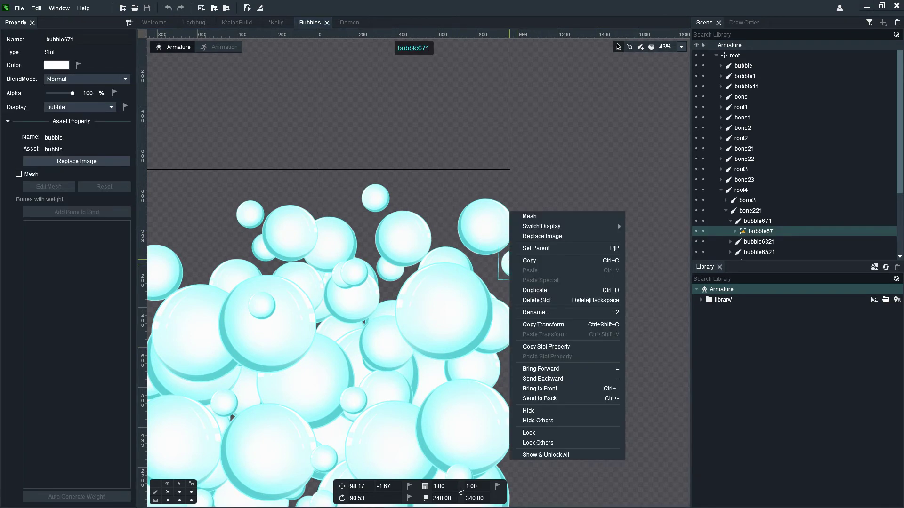
pyautogui.click(542, 236)
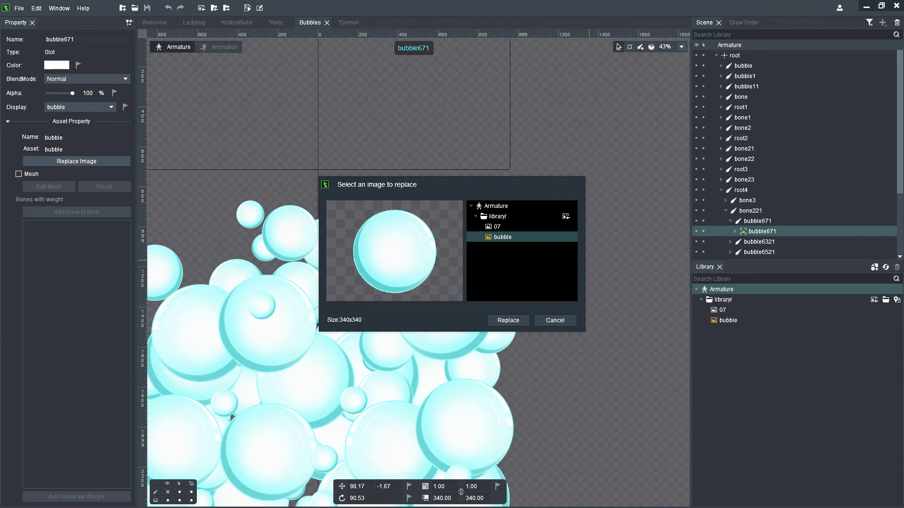
pyautogui.click(497, 227)
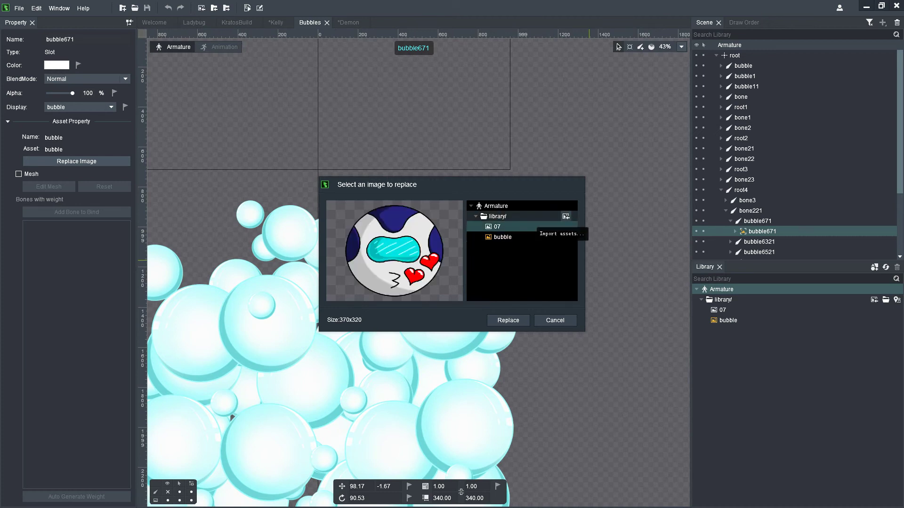
pyautogui.click(508, 320)
pyautogui.scroll(-2, 555, 262)
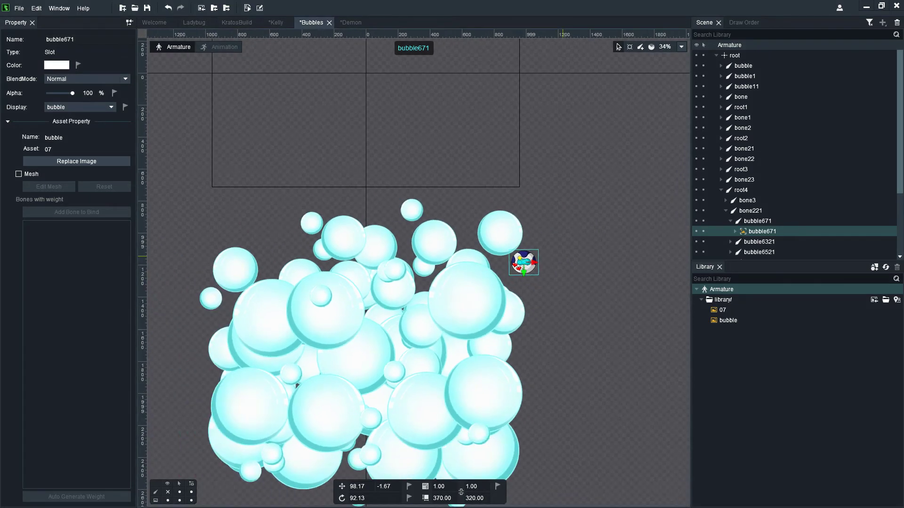
pyautogui.click(562, 256)
pyautogui.scroll(5, 526, 274)
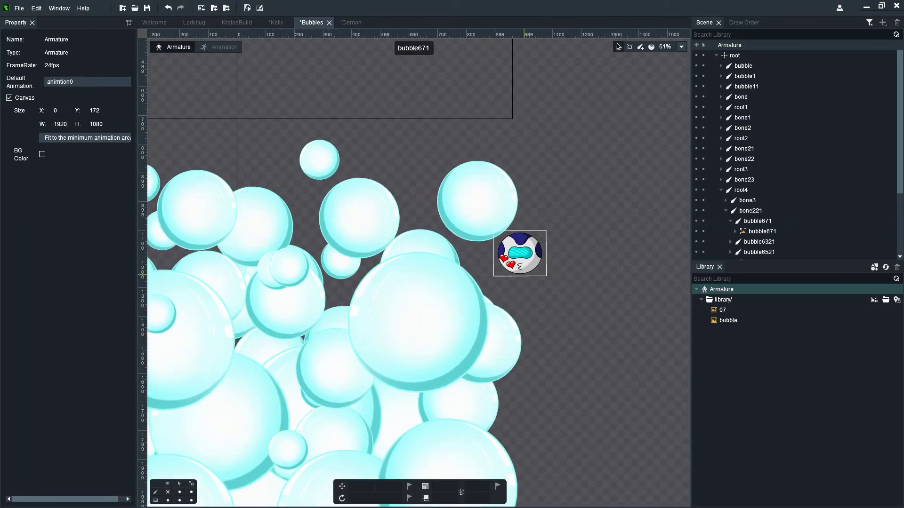
pyautogui.scroll(2, 524, 274)
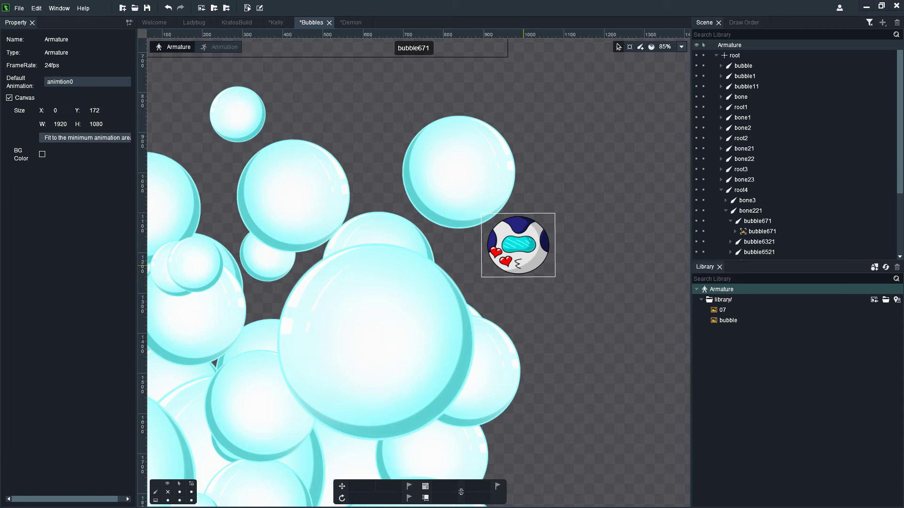
pyautogui.scroll(-4, 558, 249)
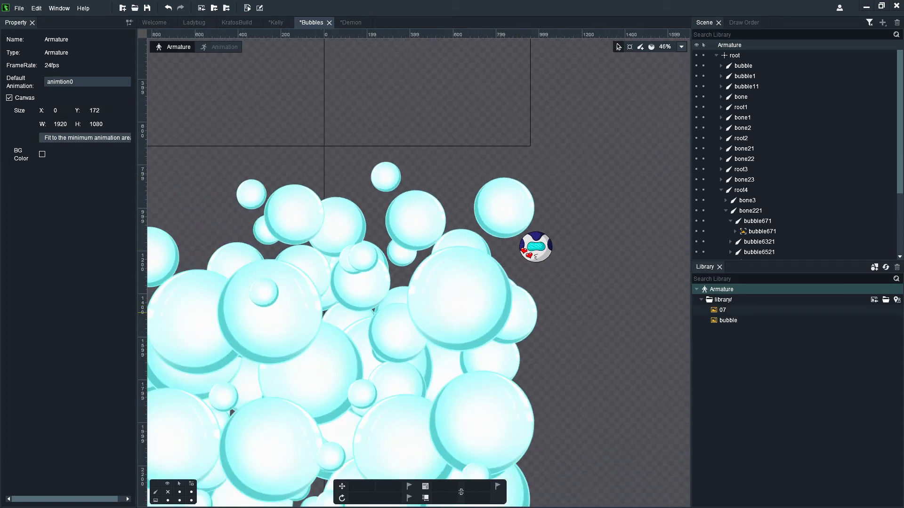
# Select the bubble image in the library and examine the bubbles that use it.
pyautogui.click(728, 320)
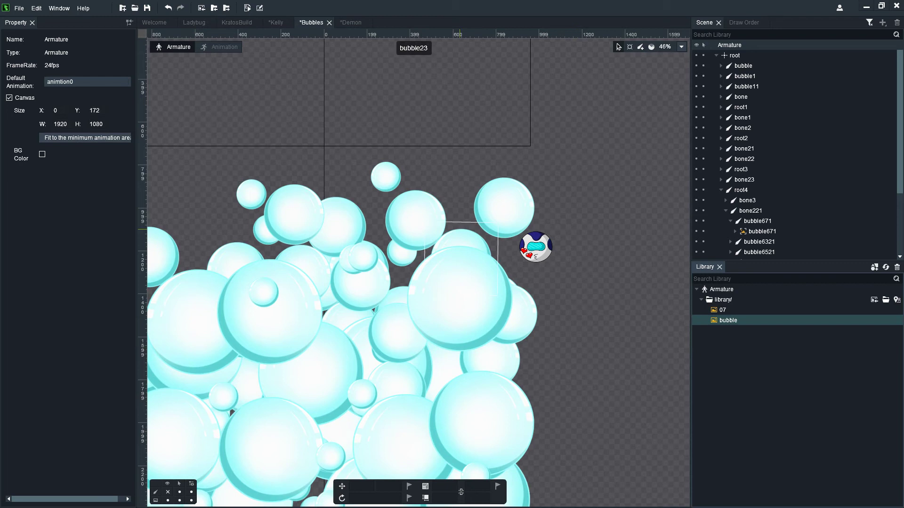
pyautogui.scroll(-5, 561, 148)
pyautogui.scroll(4, 576, 158)
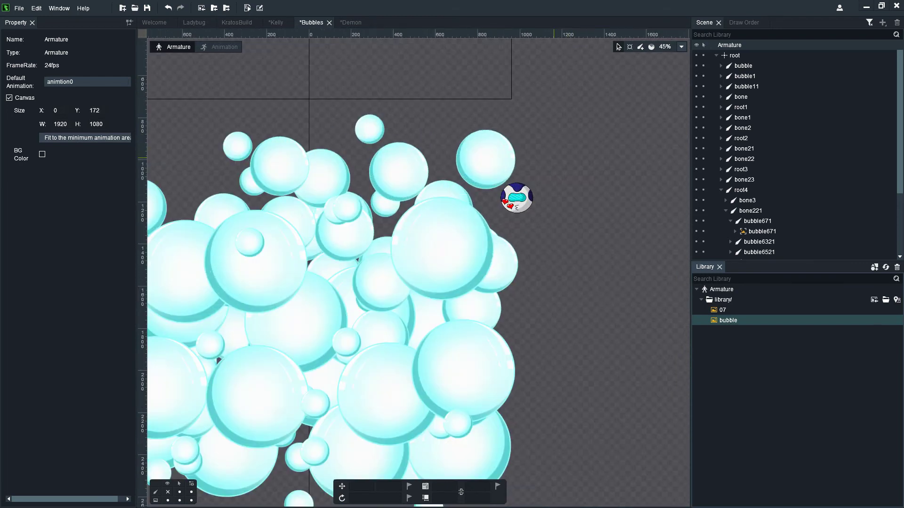
pyautogui.scroll(-2, 577, 158)
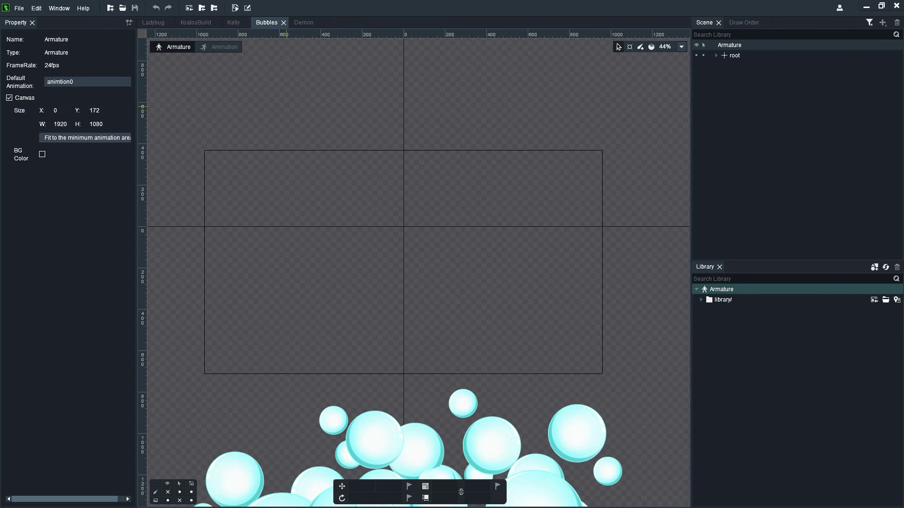
# Switch to the Ladybug project and show its whole scene.
pyautogui.scroll(-2, 418, 264)
pyautogui.scroll(2, 418, 263)
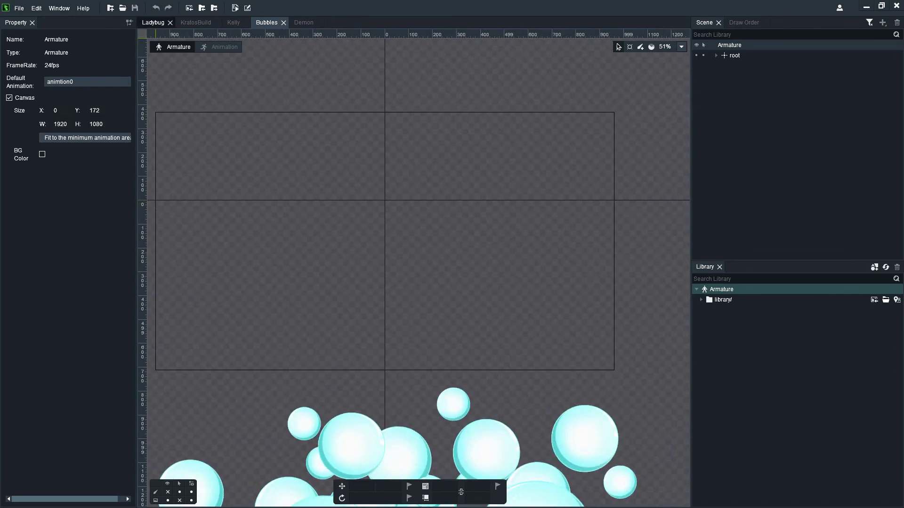
pyautogui.click(153, 22)
pyautogui.scroll(-5, 369, 144)
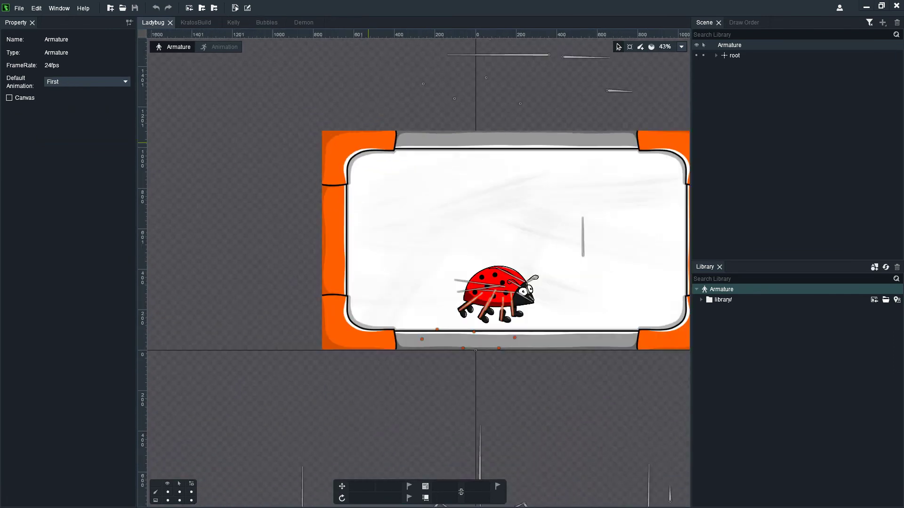
# Switch the Ladybug project to animation mode and view the Ladybugfly animation with its full timeline.
pyautogui.scroll(1, 427, 197)
pyautogui.scroll(4, 568, 291)
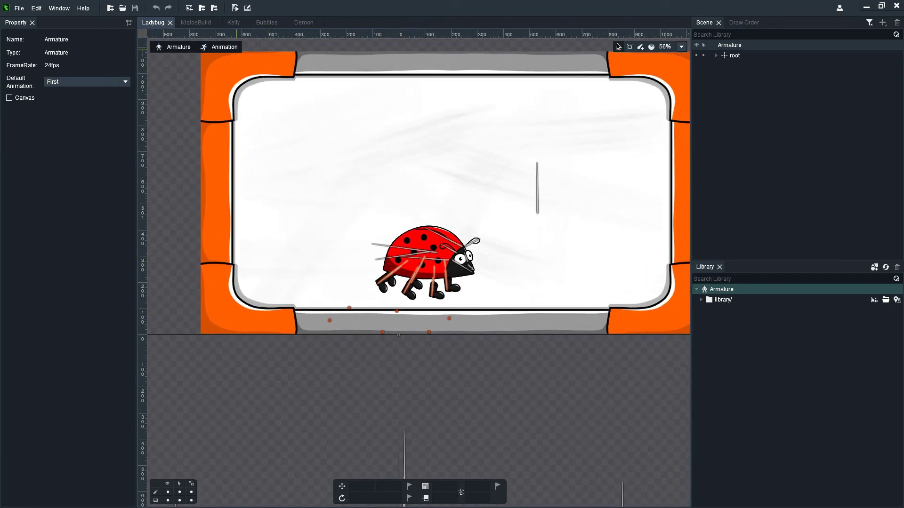
pyautogui.click(219, 46)
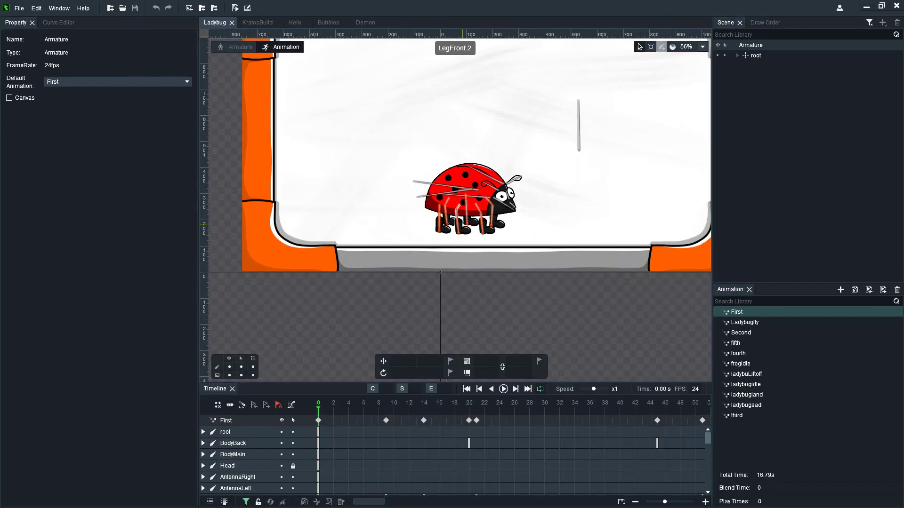
pyautogui.scroll(2, 603, 191)
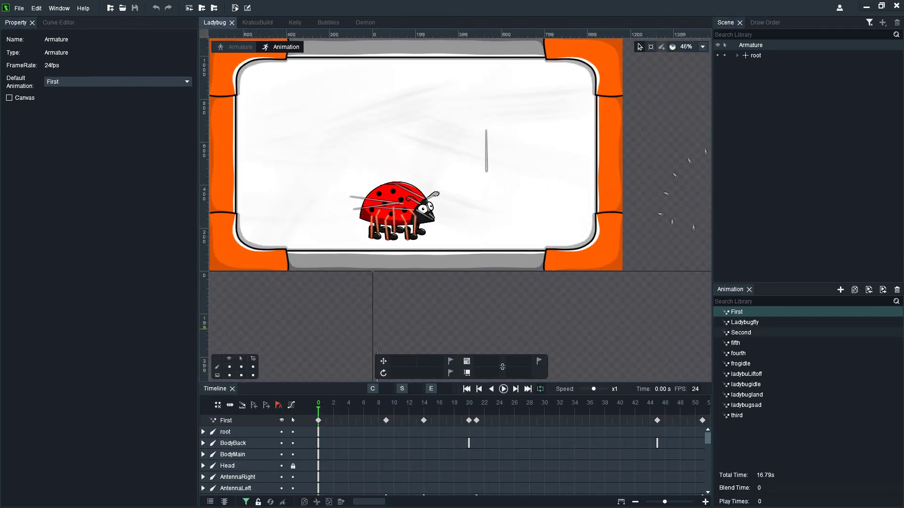
pyautogui.click(744, 322)
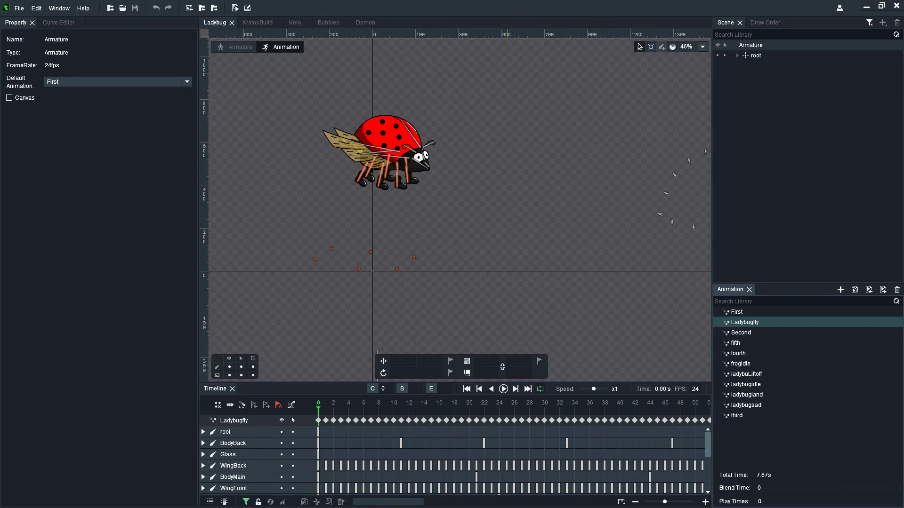
pyautogui.scroll(-5, 553, 447)
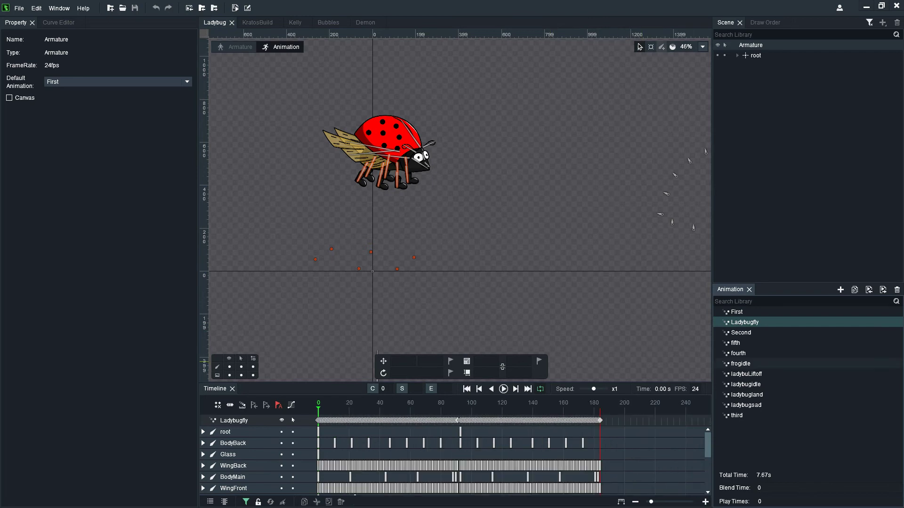
# Copy all keyframes of the frogidle animation and paste them into the ladybugsad animation at frame 151.
pyautogui.click(741, 363)
pyautogui.scroll(-2, 406, 447)
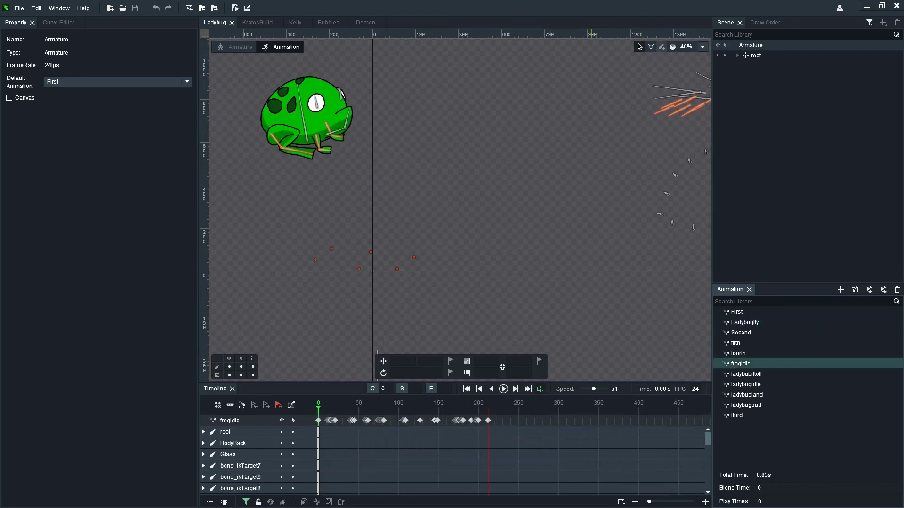
pyautogui.scroll(1, 405, 447)
pyautogui.moveTo(565, 420); pyautogui.dragTo(317, 420)
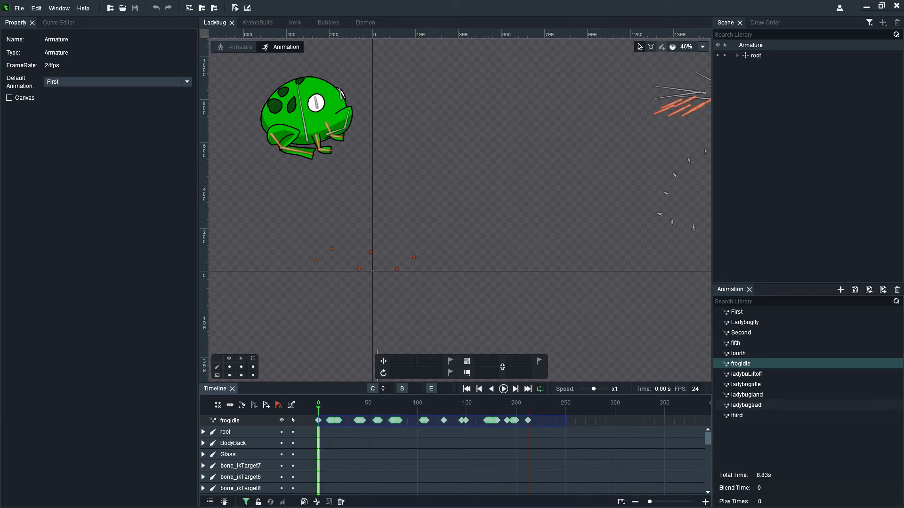
pyautogui.click(745, 405)
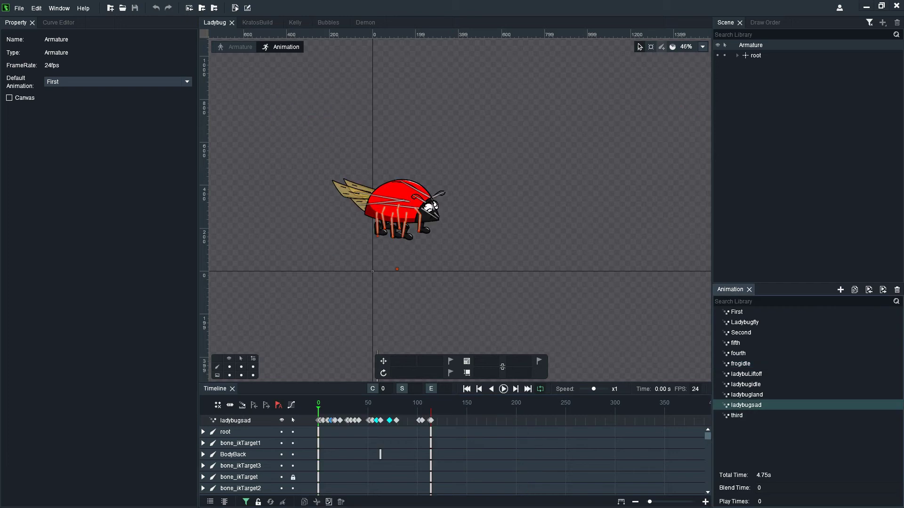
pyautogui.click(468, 403)
pyautogui.hotkey('ctrl', 'v')
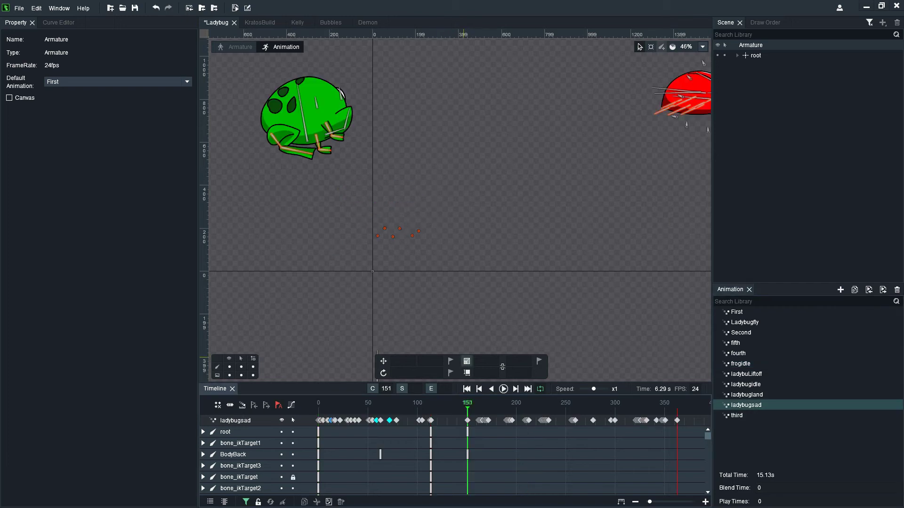
# Play the pasted frog keyframes in the ladybugsad animation, watch the frog move, and stop playback.
pyautogui.scroll(-2, 336, 121)
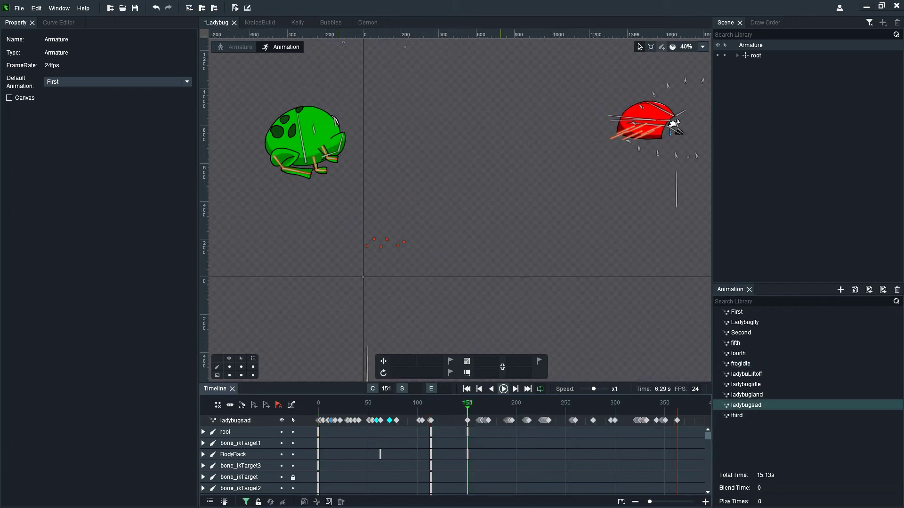
pyautogui.click(503, 389)
pyautogui.scroll(-2, 327, 195)
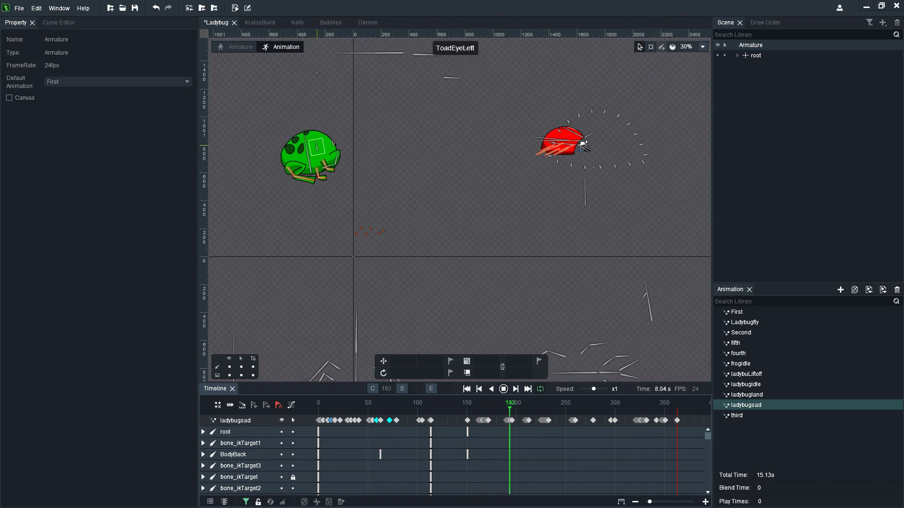
pyautogui.scroll(1, 314, 146)
pyautogui.scroll(-3, 408, 181)
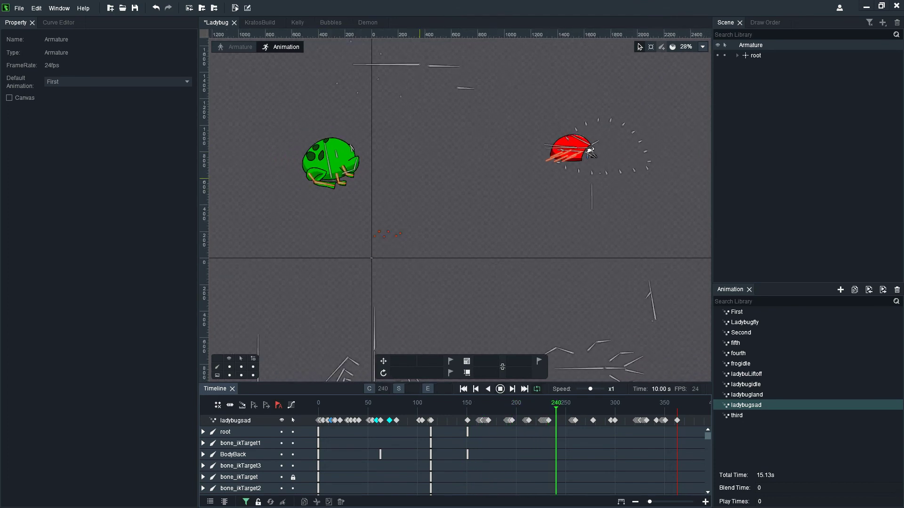
pyautogui.scroll(4, 376, 175)
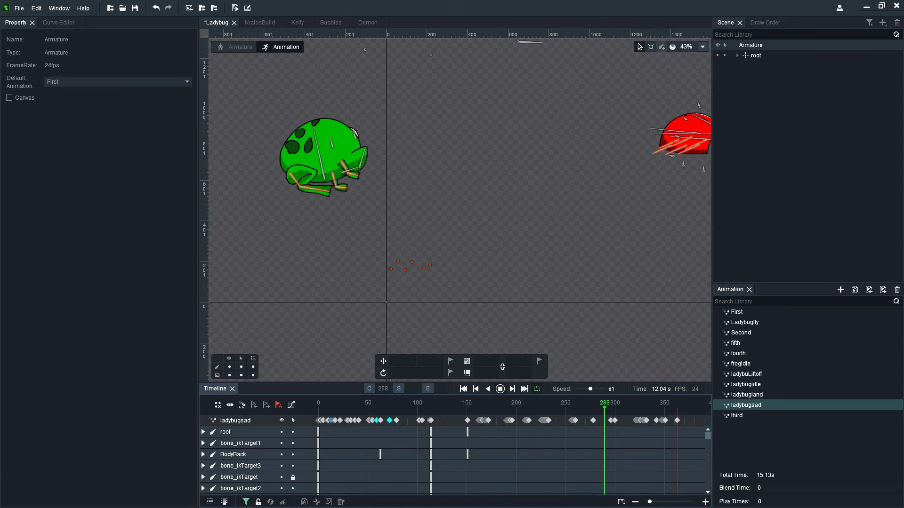
pyautogui.click(500, 389)
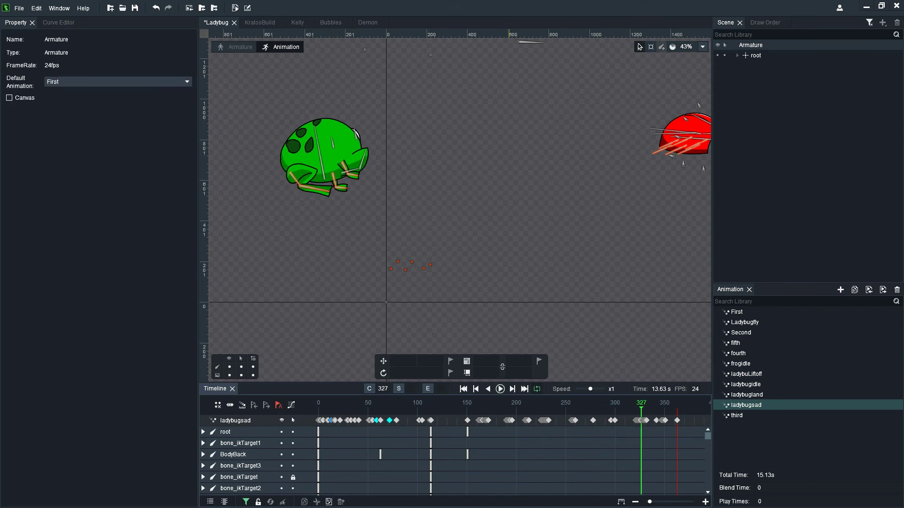
# Undo the pasting of the frog keyframes in the ladybugsad animation.
pyautogui.click(509, 403)
pyautogui.hotkey('ctrl', 'z')
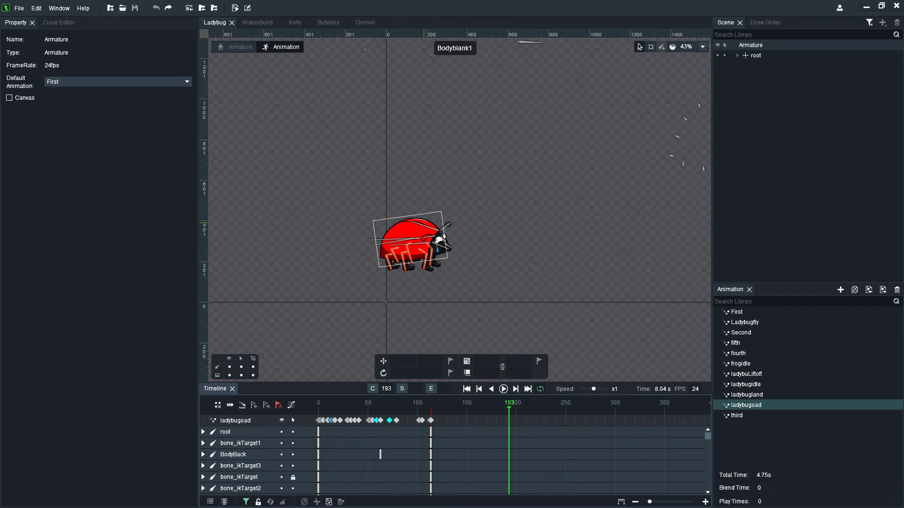
pyautogui.scroll(-3, 390, 234)
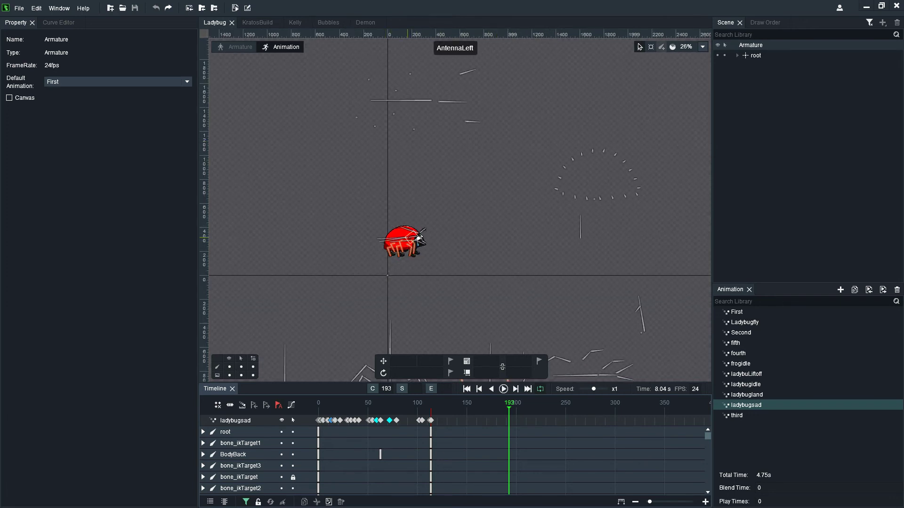
pyautogui.scroll(1, 418, 237)
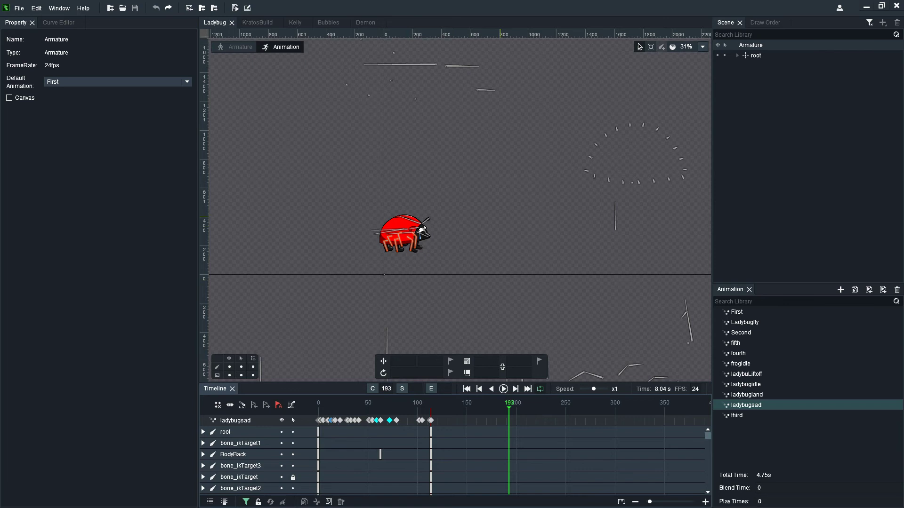
# Switch to the Bubbles project and copy its root bone from the scene tree.
pyautogui.click(329, 22)
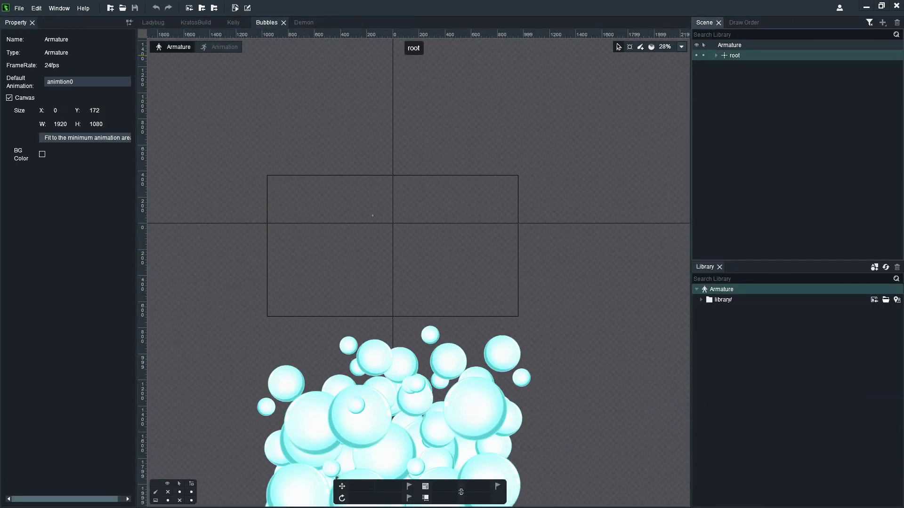
pyautogui.click(735, 55)
pyautogui.rightClick(744, 56)
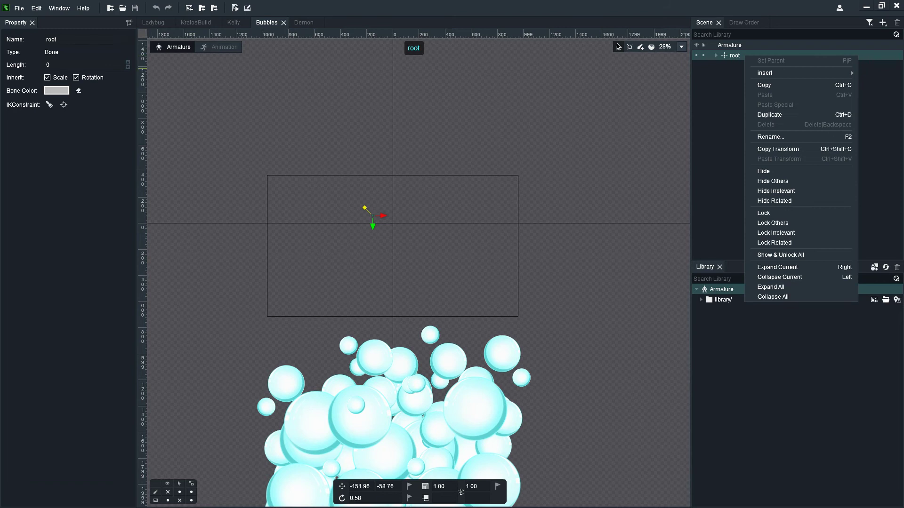
pyautogui.click(764, 85)
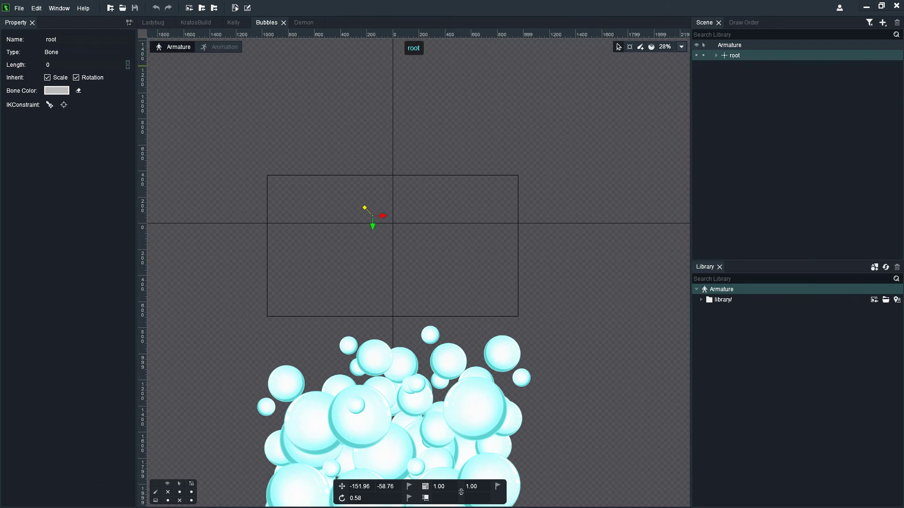
# In the Demon project, use Paste Special on the root bone with child bones, slot, image, mesh, weight and key frame included.
pyautogui.click(303, 23)
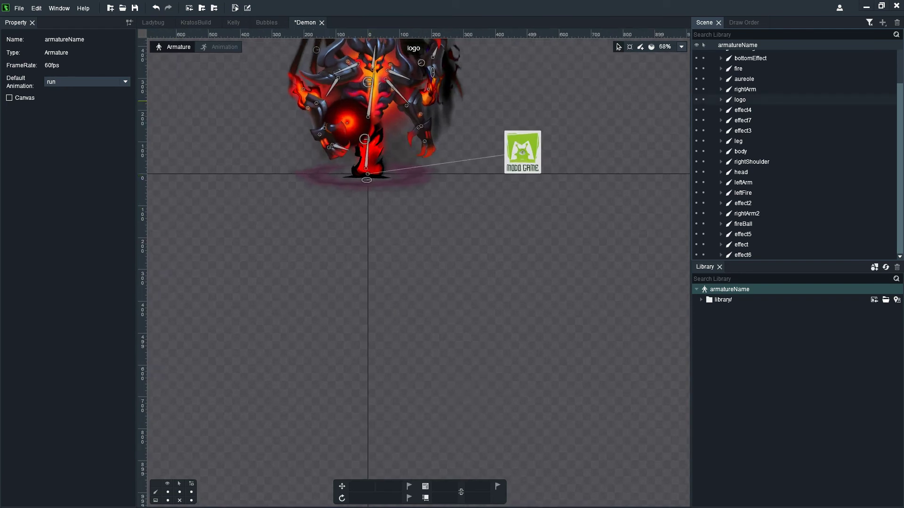
pyautogui.click(734, 56)
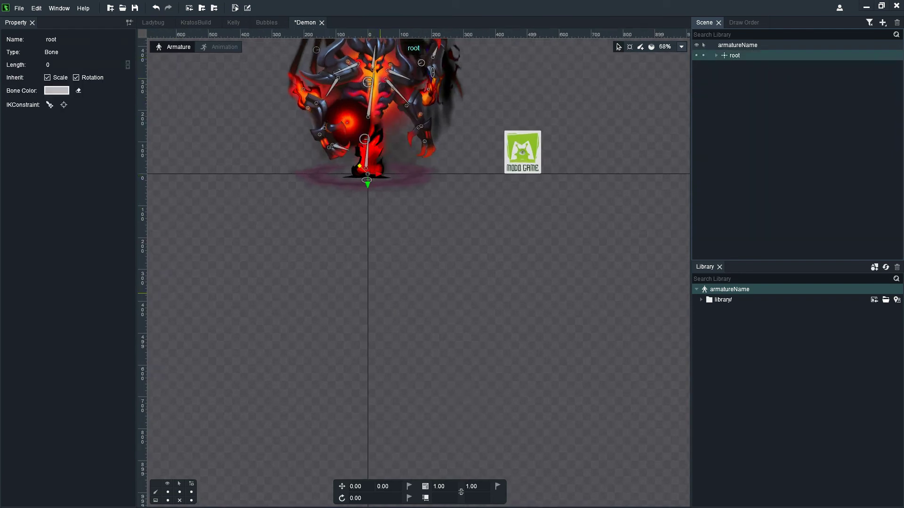
pyautogui.scroll(-5, 379, 312)
pyautogui.scroll(2, 377, 151)
pyautogui.rightClick(749, 55)
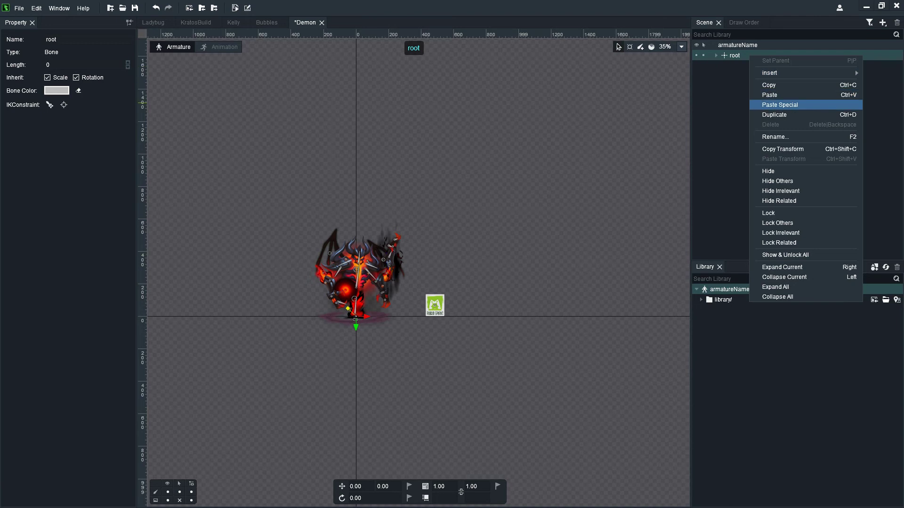
pyautogui.click(780, 104)
pyautogui.moveTo(436, 192); pyautogui.dragTo(404, 117)
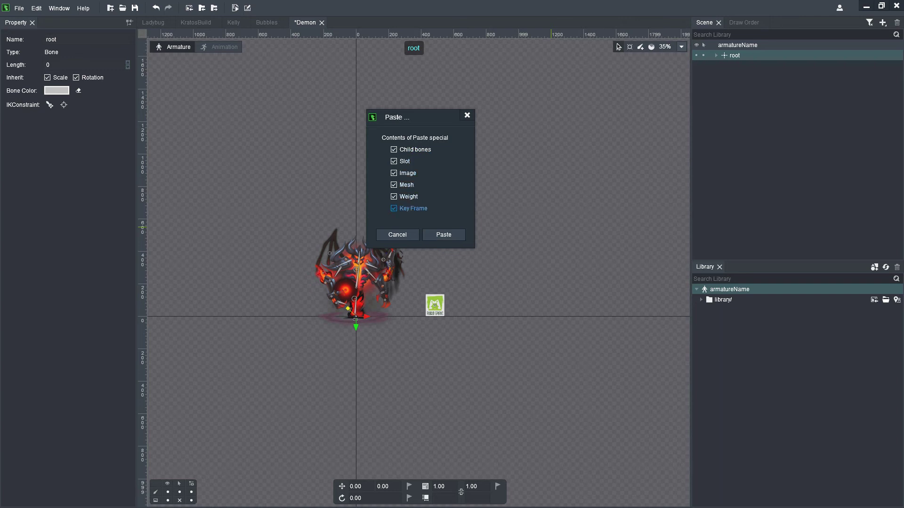
pyautogui.click(444, 234)
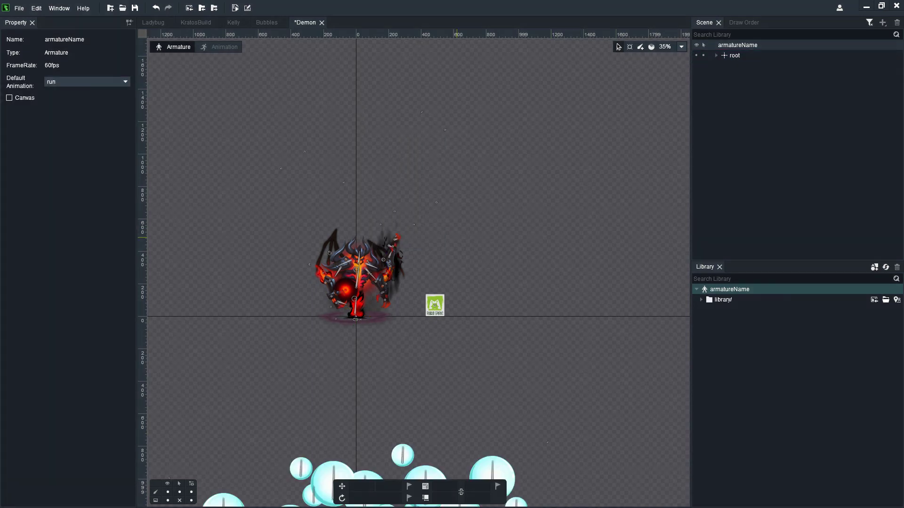
# Switch the Demon project to animation mode and play animtion0 to watch the bubbles with the demon, stopping partway.
pyautogui.scroll(-3, 436, 142)
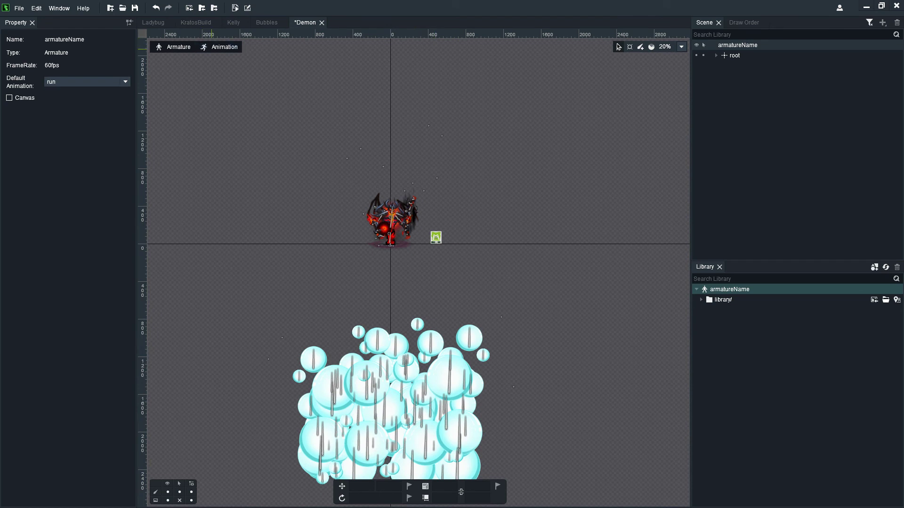
pyautogui.click(220, 47)
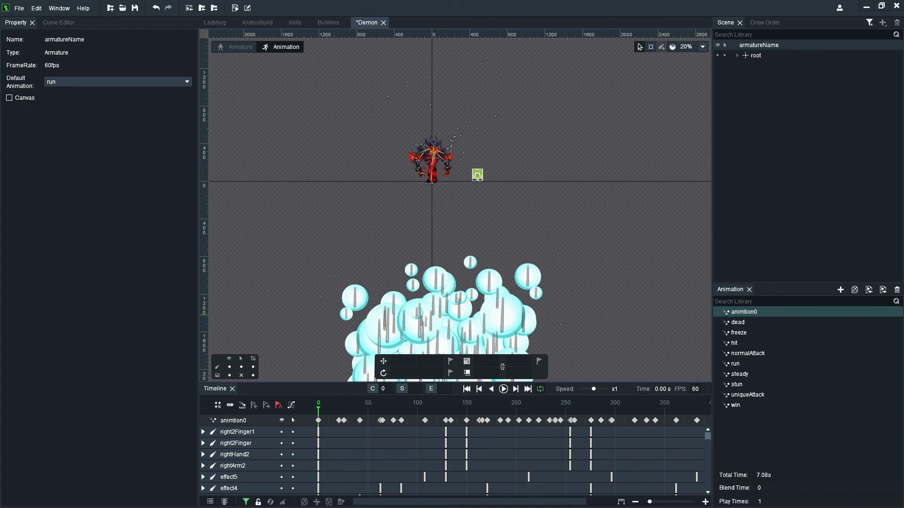
pyautogui.scroll(5, 418, 139)
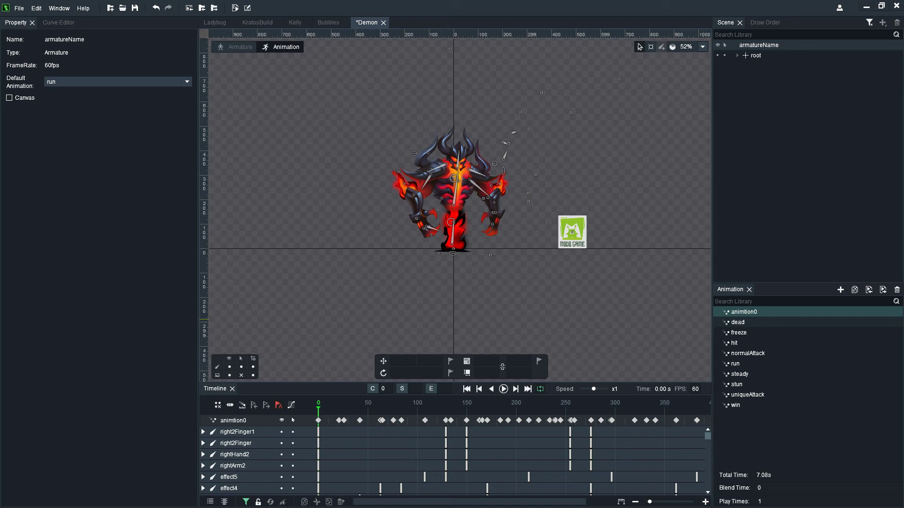
pyautogui.scroll(-5, 443, 179)
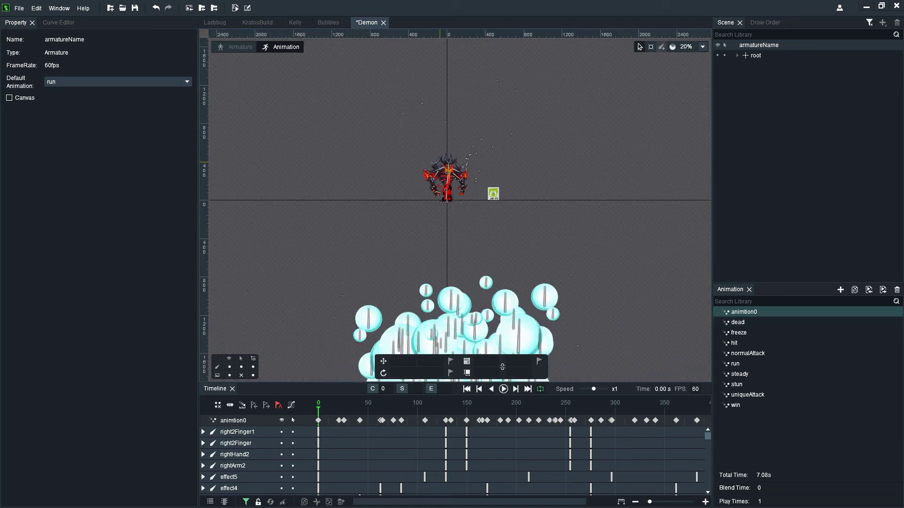
pyautogui.scroll(1, 501, 292)
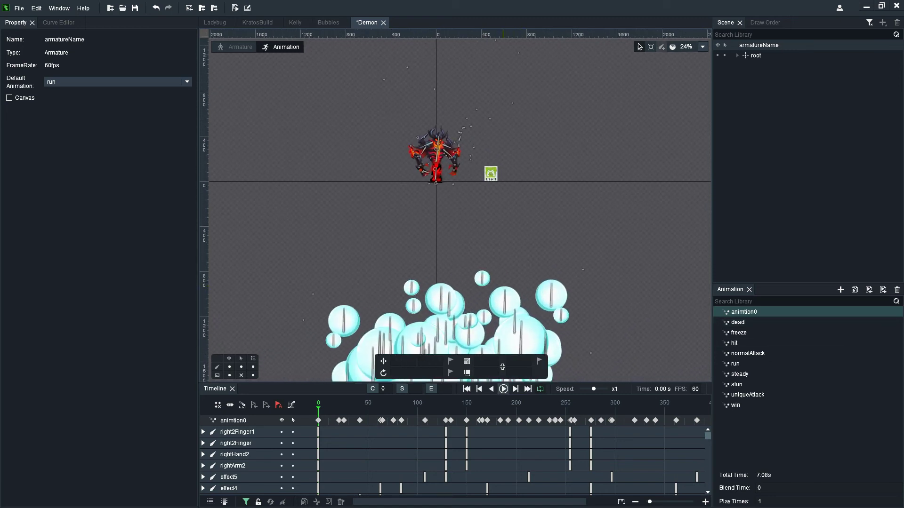
pyautogui.click(503, 389)
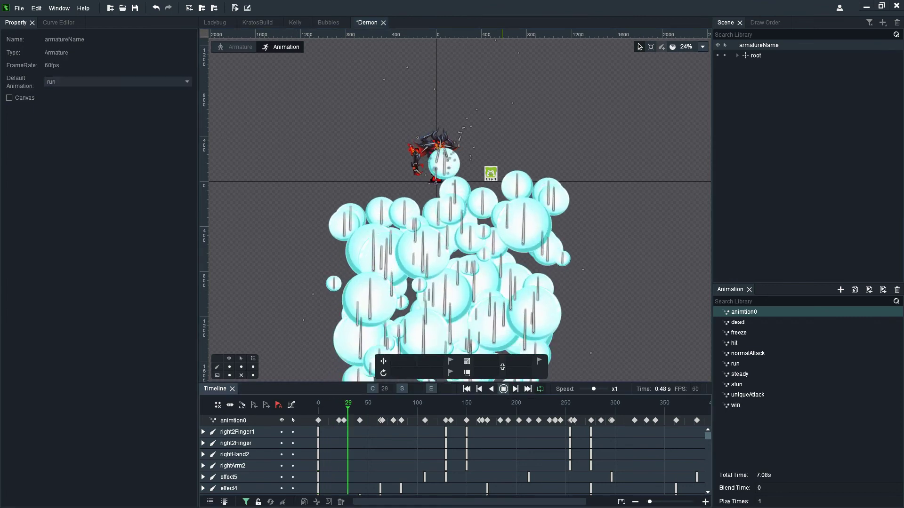
pyautogui.click(503, 389)
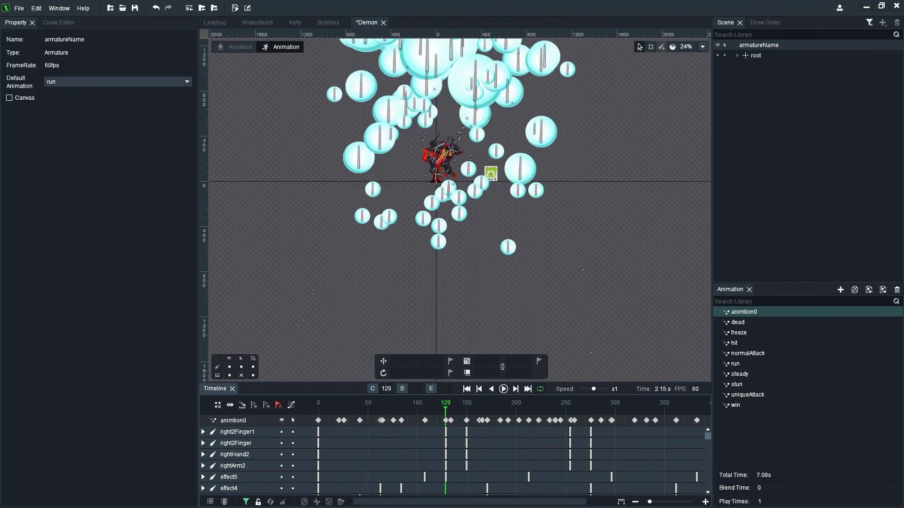
# Expand the Demon's root bone in the scene tree, then select and expand the pasted root1 bone.
pyautogui.click(436, 182)
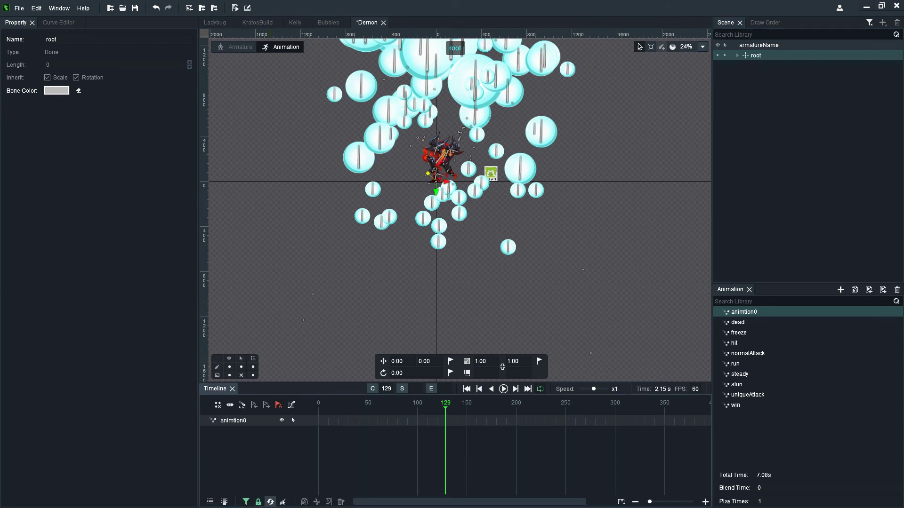
pyautogui.click(737, 55)
pyautogui.scroll(-3, 806, 164)
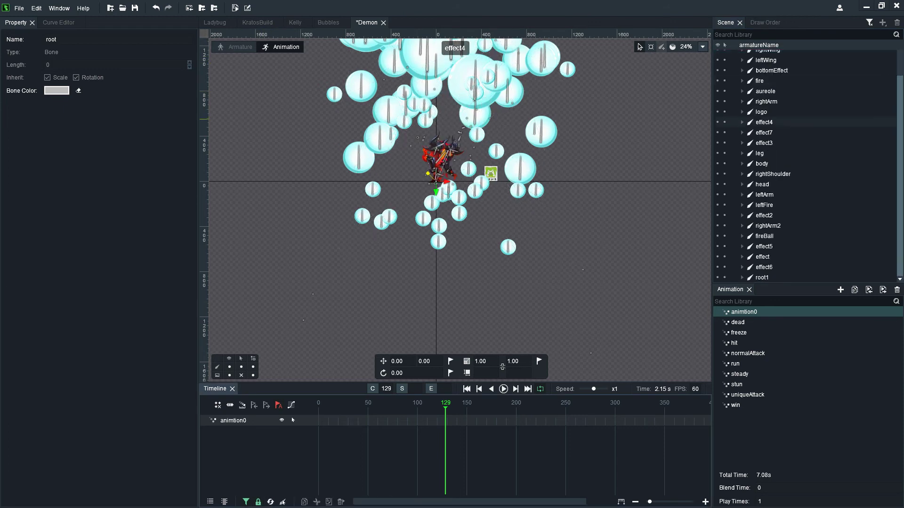
pyautogui.click(762, 278)
pyautogui.click(742, 277)
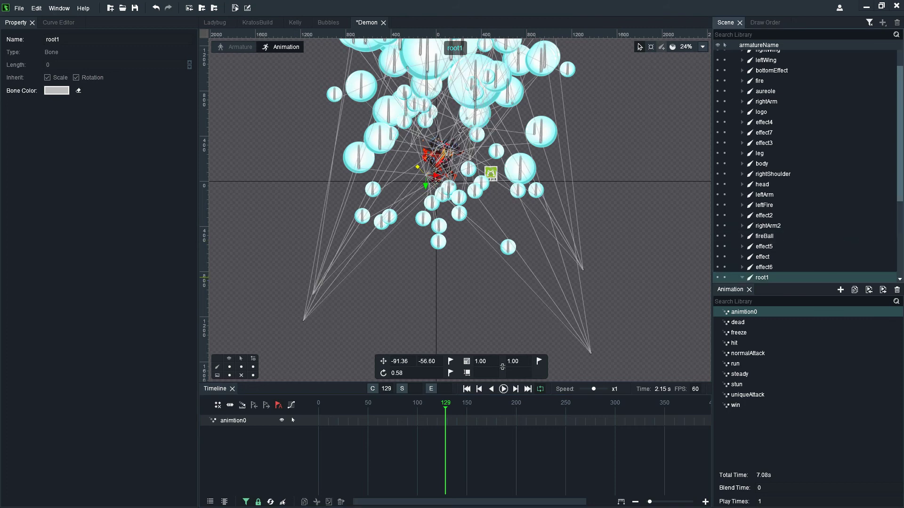
# Expand the pasted root1 bone with all its child bones and shift their animtion0 keyframes 431 frames earlier on the timeline.
pyautogui.scroll(-4, 806, 211)
pyautogui.keyDown('shift'); pyautogui.click(766, 277); pyautogui.keyUp('shift')
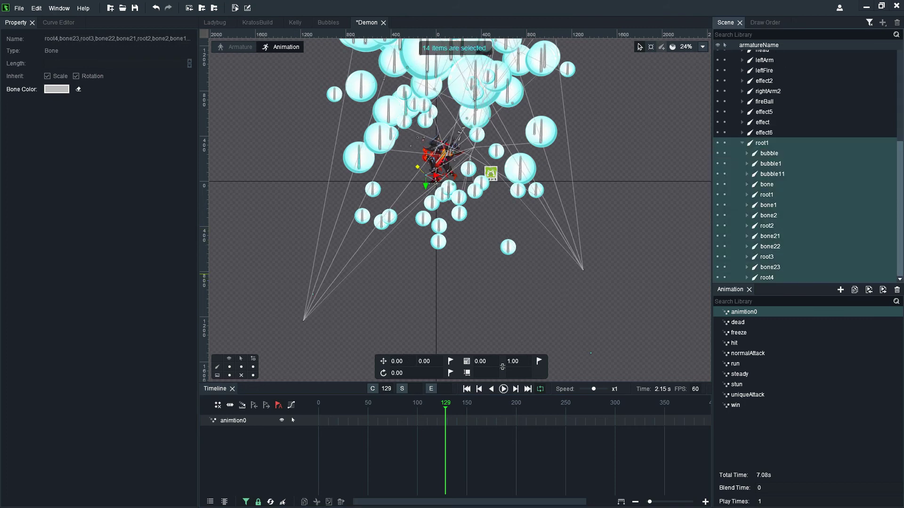
pyautogui.rightClick(745, 193)
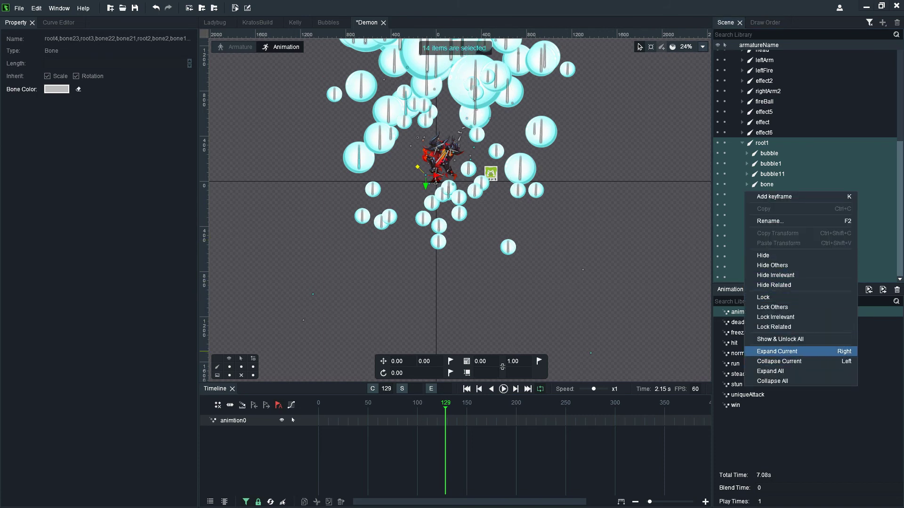
pyautogui.click(777, 351)
pyautogui.moveTo(442, 317); pyautogui.dragTo(301, 315)
pyautogui.moveTo(364, 317); pyautogui.dragTo(397, 299)
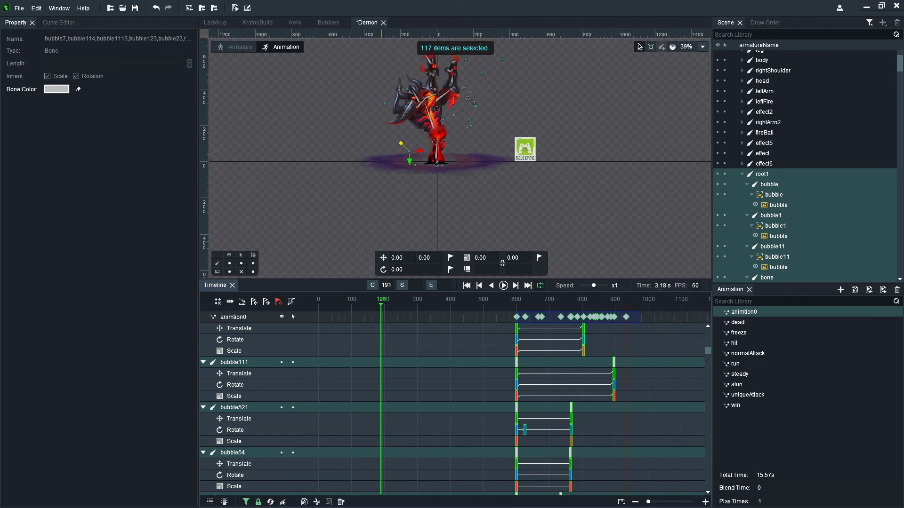
pyautogui.moveTo(495, 299); pyautogui.dragTo(381, 299)
pyautogui.moveTo(579, 317); pyautogui.dragTo(437, 317)
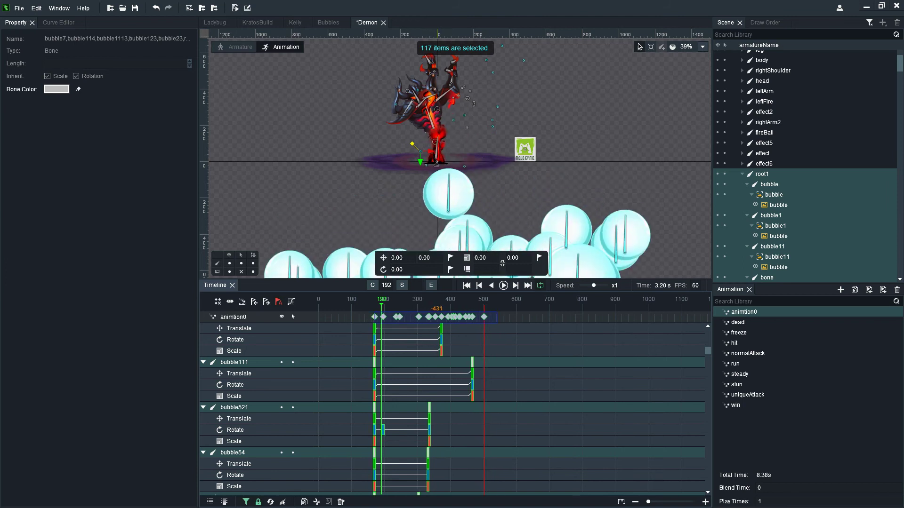
# Play animtion0 on an enlarged stage with the bones hidden and nothing selected, and stop the playback.
pyautogui.press('space')
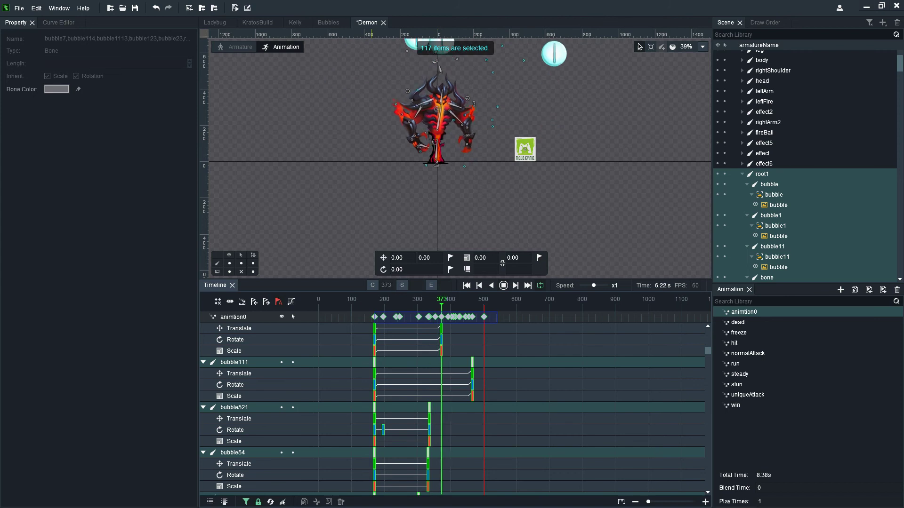
pyautogui.moveTo(372, 279); pyautogui.dragTo(371, 407)
pyautogui.click(230, 390)
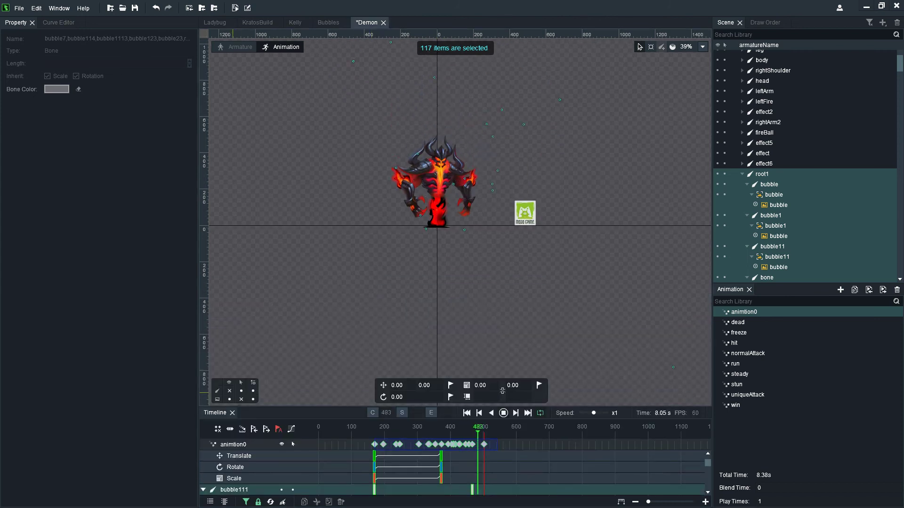
pyautogui.click(339, 250)
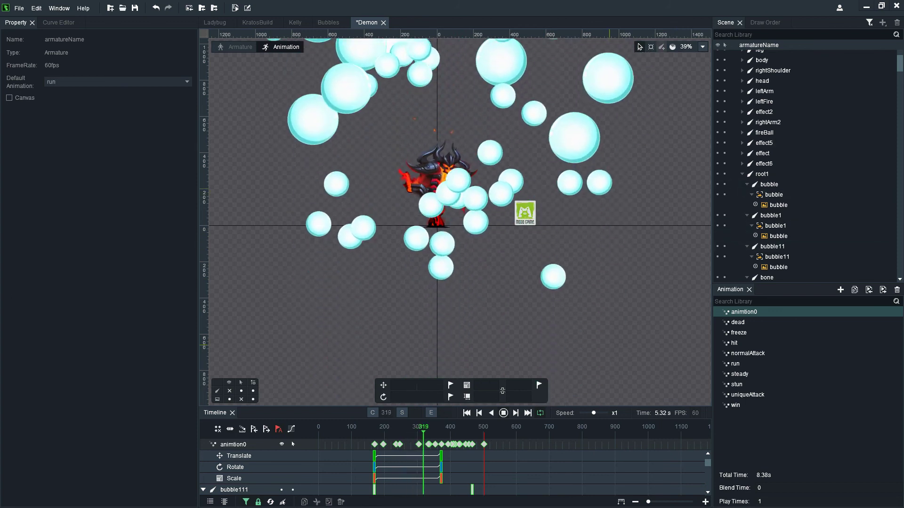
pyautogui.click(503, 413)
pyautogui.scroll(-2, 492, 217)
pyautogui.scroll(2, 502, 391)
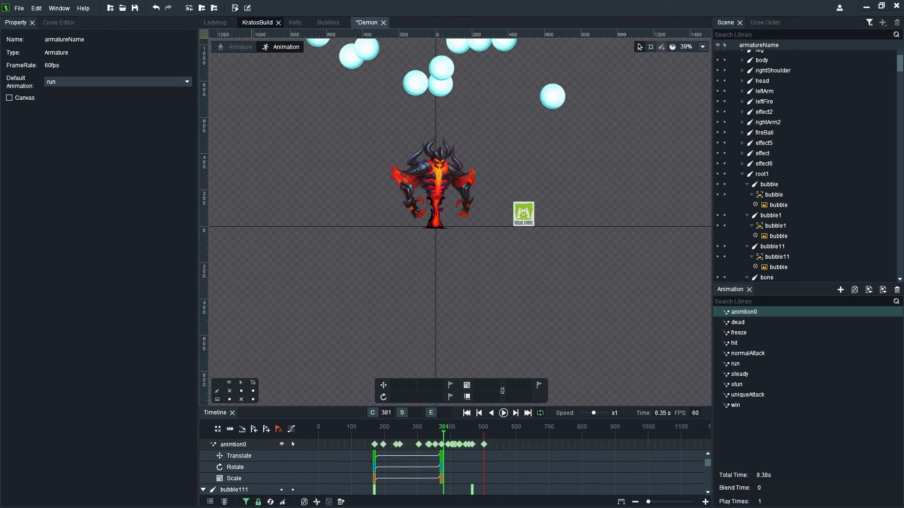
# Switch to the KratosBuild project and bring the character's arms and legs into close view.
pyautogui.click(258, 22)
pyautogui.scroll(8, 425, 243)
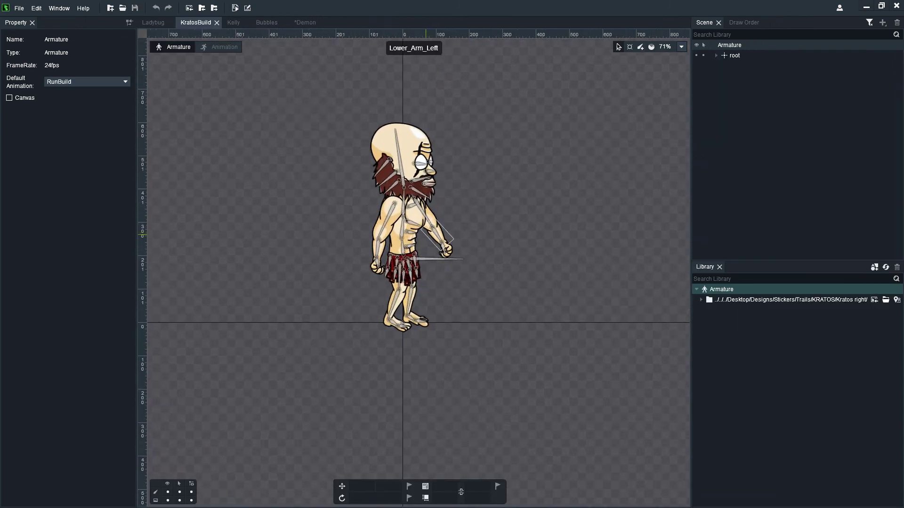
pyautogui.scroll(-2, 424, 201)
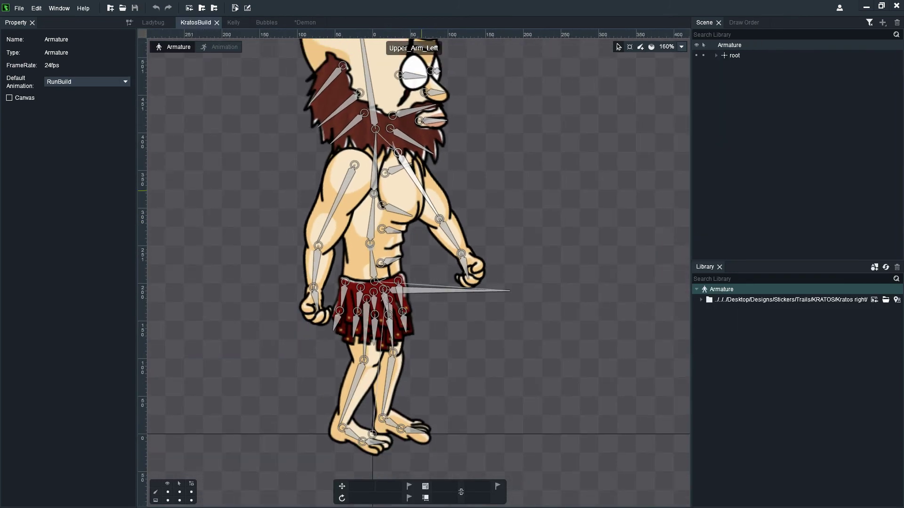
pyautogui.click(421, 194)
pyautogui.keyDown('ctrl'); pyautogui.click(443, 229); pyautogui.keyUp('ctrl')
pyautogui.keyDown('ctrl'); pyautogui.click(463, 263); pyautogui.keyUp('ctrl')
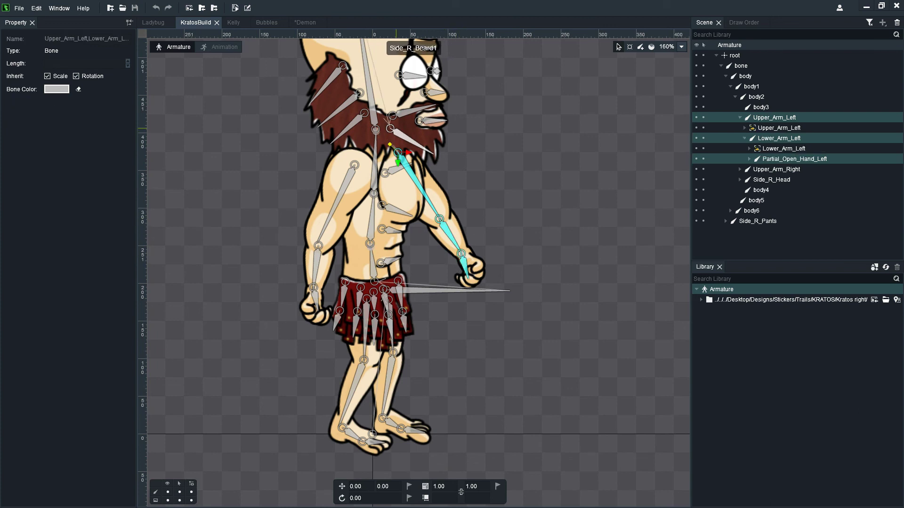
pyautogui.keyDown('ctrl'); pyautogui.click(352, 406); pyautogui.keyUp('ctrl')
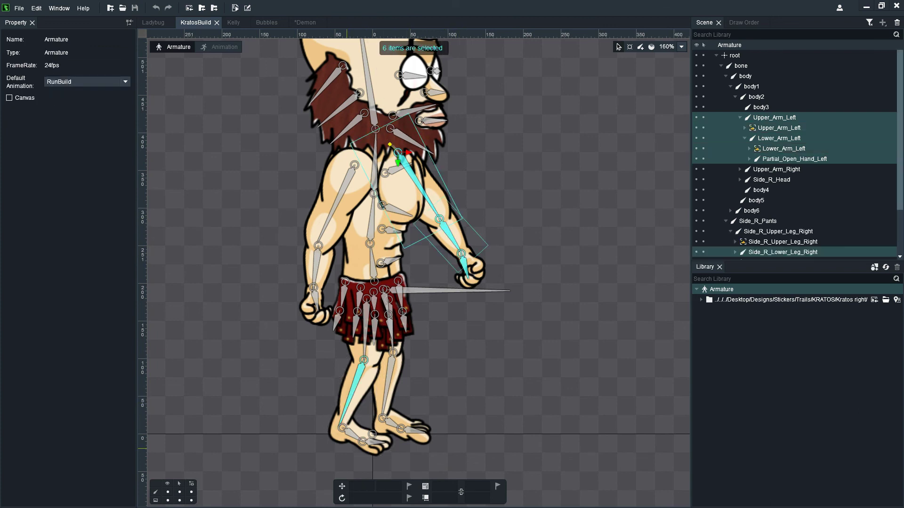
pyautogui.keyDown('ctrl'); pyautogui.click(374, 442); pyautogui.keyUp('ctrl')
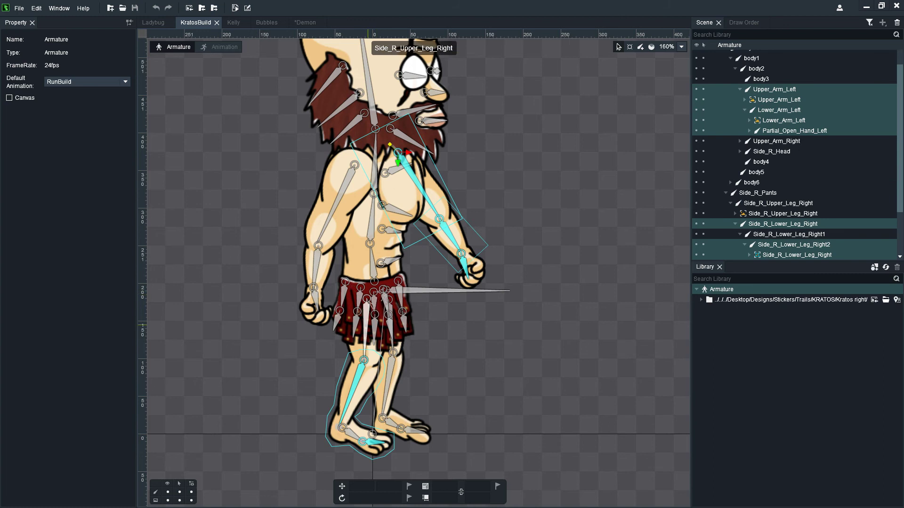
pyautogui.keyDown('ctrl'); pyautogui.click(365, 325); pyautogui.keyUp('ctrl')
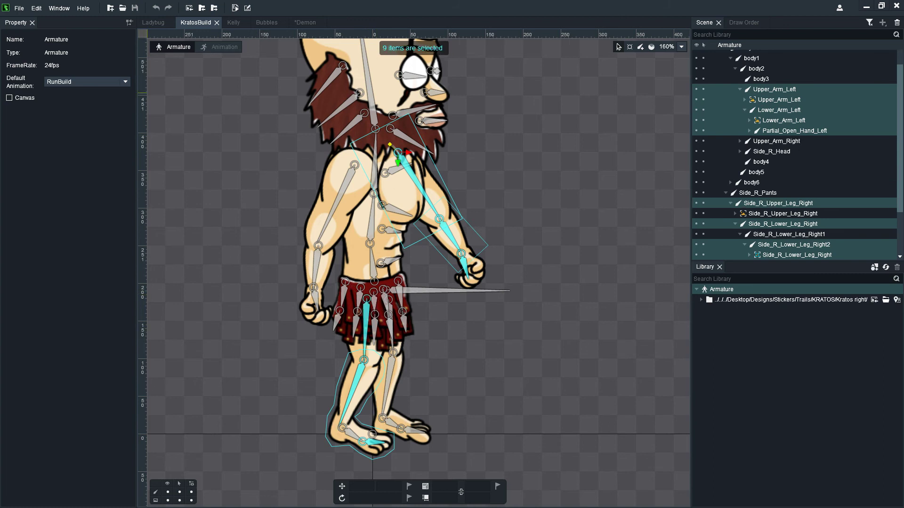
pyautogui.keyDown('ctrl'); pyautogui.click(435, 241); pyautogui.keyUp('ctrl')
pyautogui.keyDown('ctrl'); pyautogui.click(426, 188); pyautogui.keyUp('ctrl')
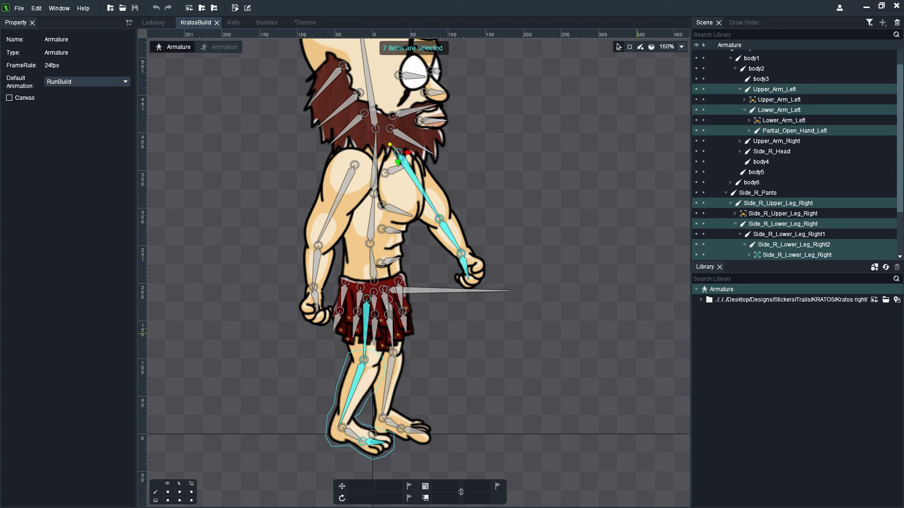
pyautogui.keyDown('ctrl'); pyautogui.click(343, 370); pyautogui.keyUp('ctrl')
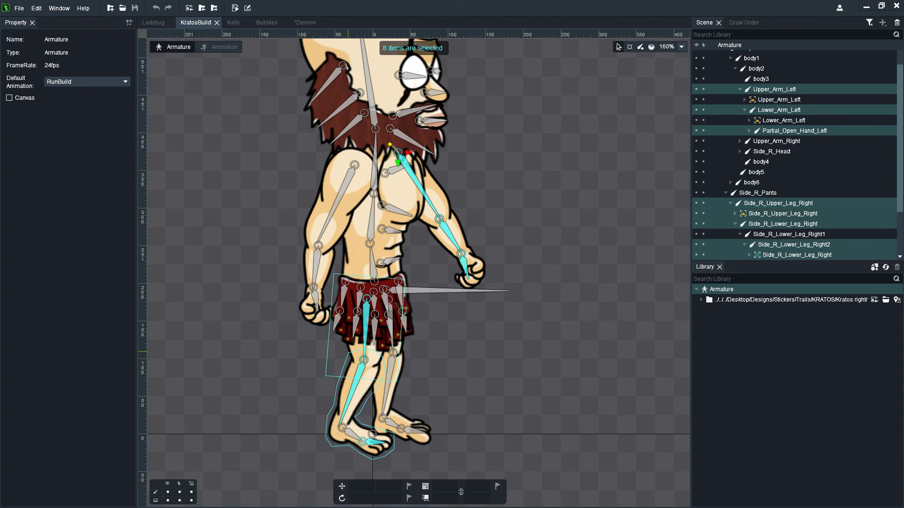
pyautogui.scroll(2, 738, 148)
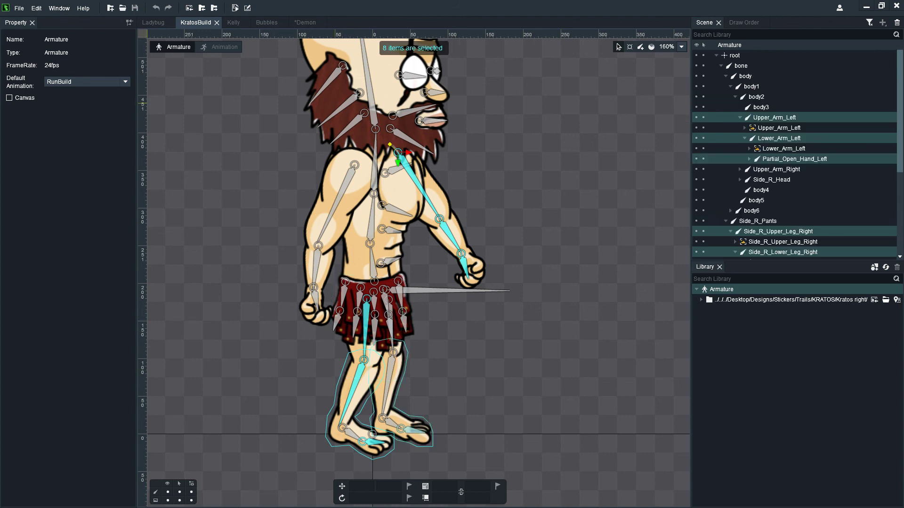
pyautogui.keyDown('ctrl'); pyautogui.click(384, 446); pyautogui.keyUp('ctrl')
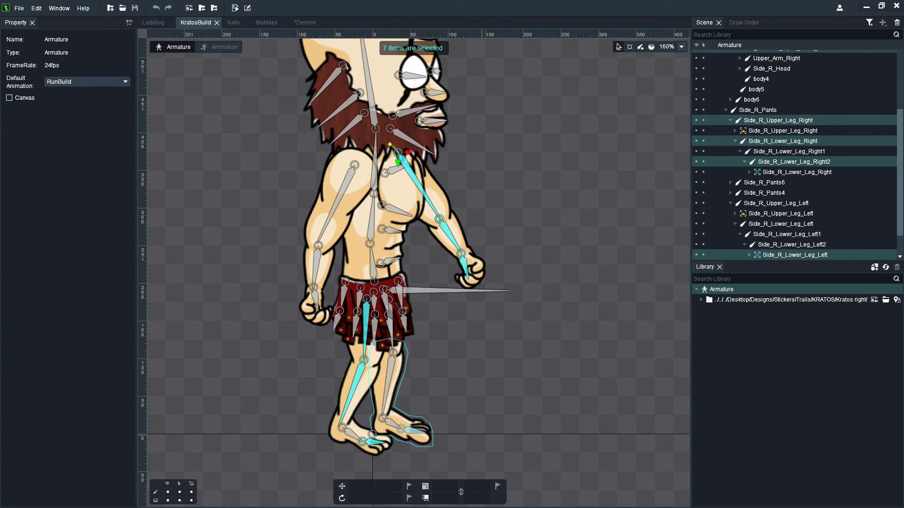
pyautogui.keyDown('ctrl'); pyautogui.click(404, 369); pyautogui.keyUp('ctrl')
# Make images unselectable on the stage and colour all bones of the left arm and right leg blue (1500FF).
pyautogui.click(210, 391)
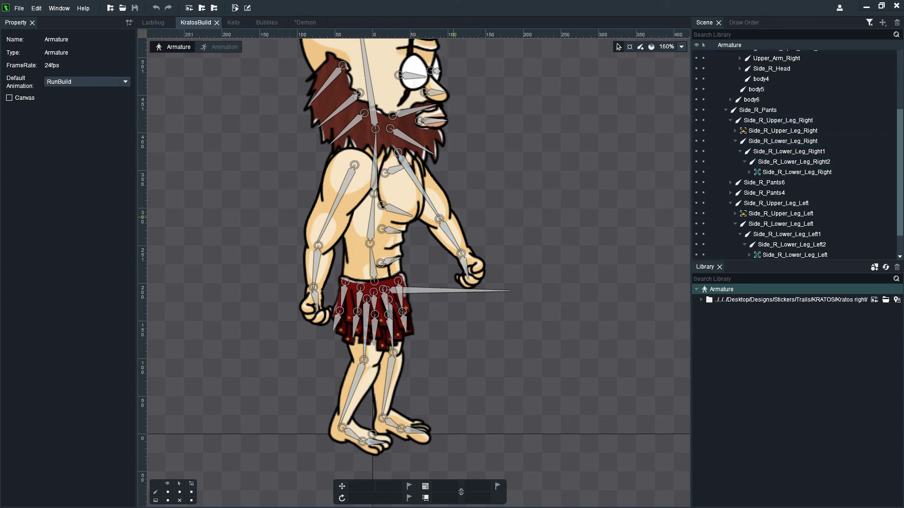
pyautogui.click(423, 191)
pyautogui.keyDown('ctrl'); pyautogui.click(450, 235); pyautogui.keyUp('ctrl')
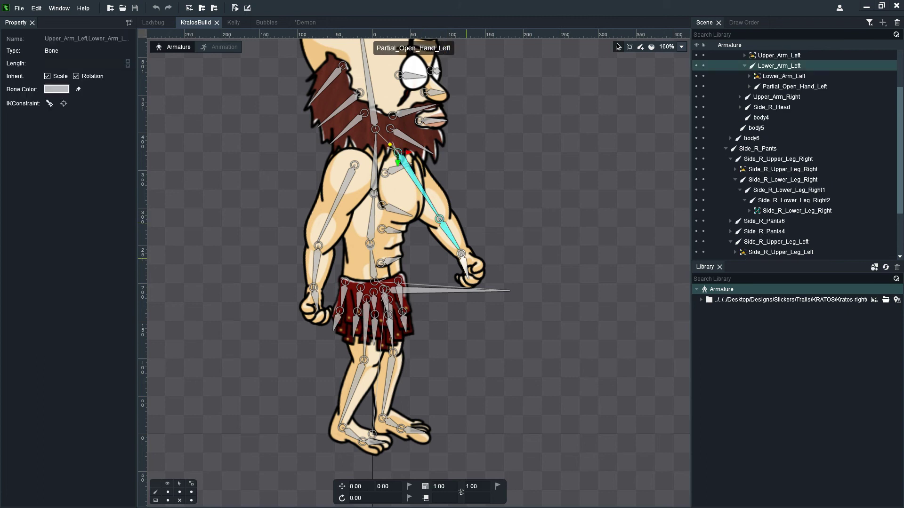
pyautogui.keyDown('ctrl'); pyautogui.click(465, 266); pyautogui.keyUp('ctrl')
pyautogui.keyDown('ctrl'); pyautogui.click(353, 392); pyautogui.keyUp('ctrl')
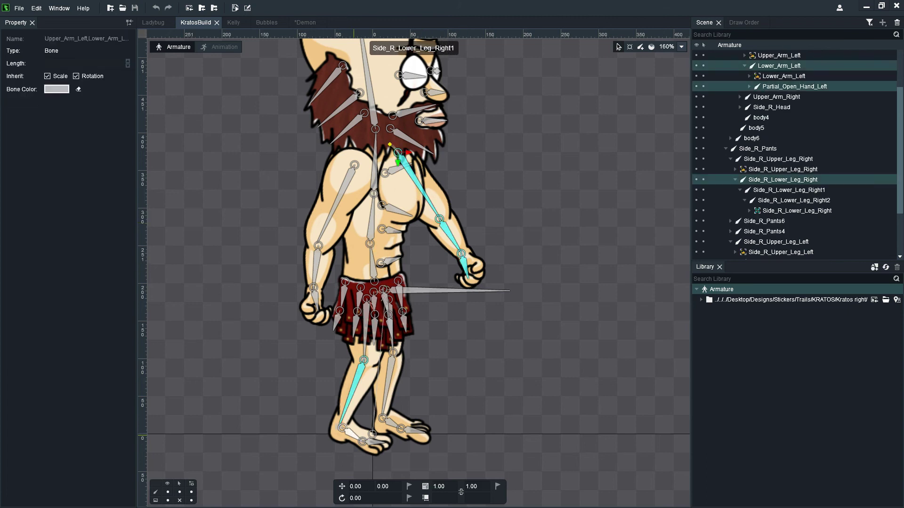
pyautogui.keyDown('ctrl'); pyautogui.click(354, 436); pyautogui.keyUp('ctrl')
pyautogui.keyDown('shift'); pyautogui.click(372, 441); pyautogui.keyUp('shift')
pyautogui.keyDown('shift'); pyautogui.click(366, 329); pyautogui.keyUp('shift')
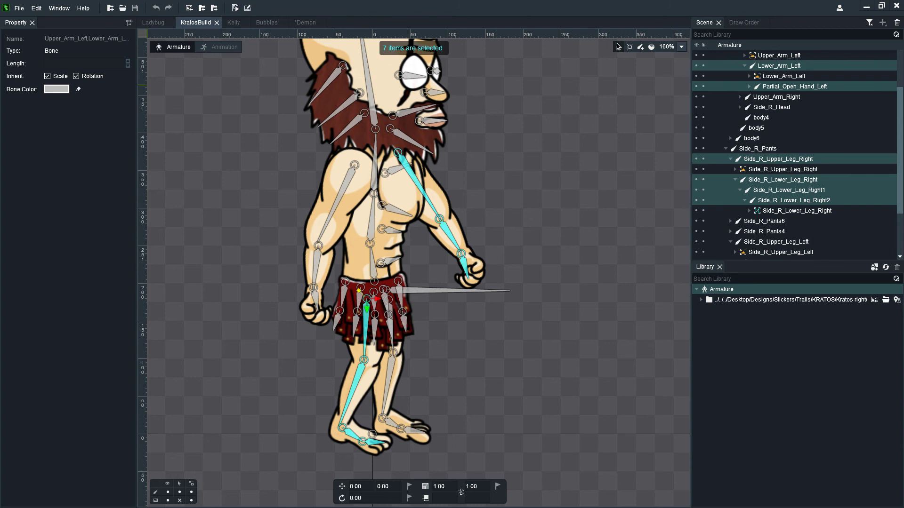
pyautogui.click(56, 89)
pyautogui.moveTo(496, 266); pyautogui.dragTo(495, 233)
pyautogui.moveTo(455, 203); pyautogui.dragTo(483, 197)
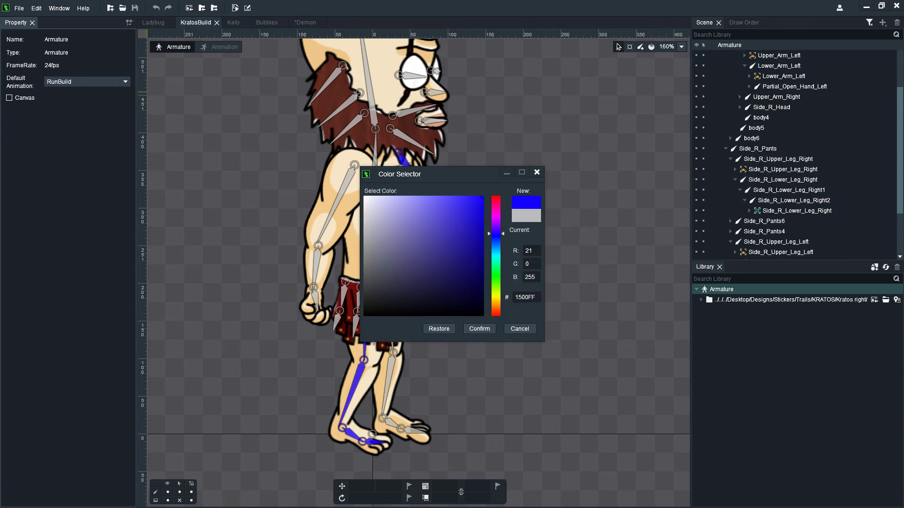
pyautogui.click(479, 329)
# Colour all bones of the character's right arm and left leg red (FF0000).
pyautogui.click(347, 183)
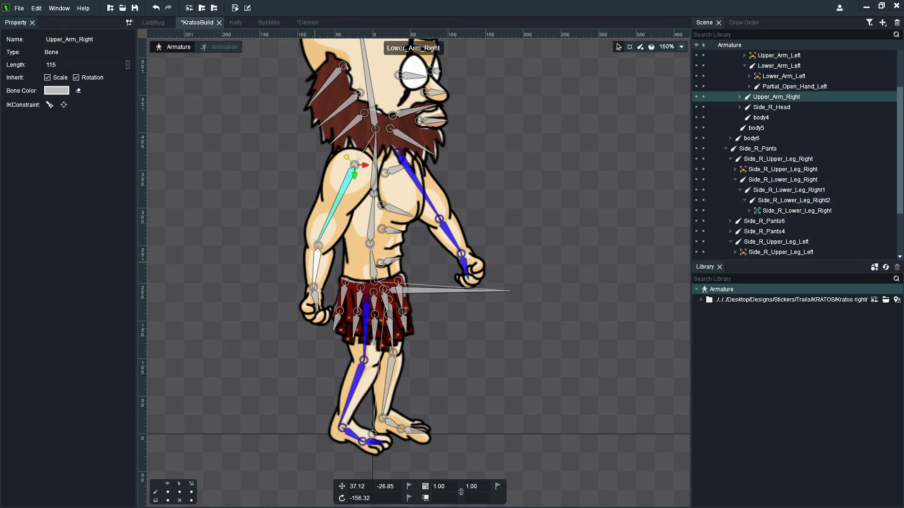
pyautogui.keyDown('ctrl'); pyautogui.click(315, 261); pyautogui.keyUp('ctrl')
pyautogui.keyDown('ctrl'); pyautogui.click(315, 297); pyautogui.keyUp('ctrl')
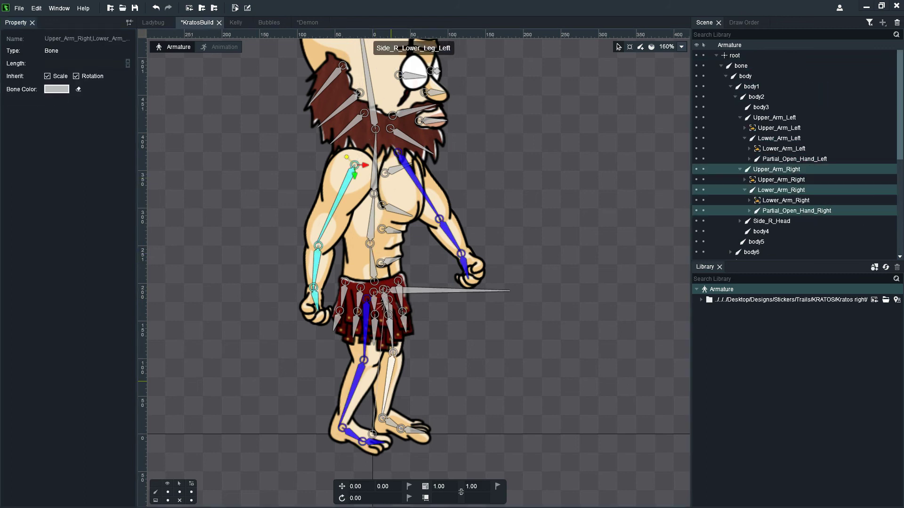
pyautogui.keyDown('ctrl'); pyautogui.click(390, 384); pyautogui.keyUp('ctrl')
pyautogui.keyDown('ctrl'); pyautogui.click(391, 422); pyautogui.keyUp('ctrl')
pyautogui.keyDown('ctrl'); pyautogui.click(410, 430); pyautogui.keyUp('ctrl')
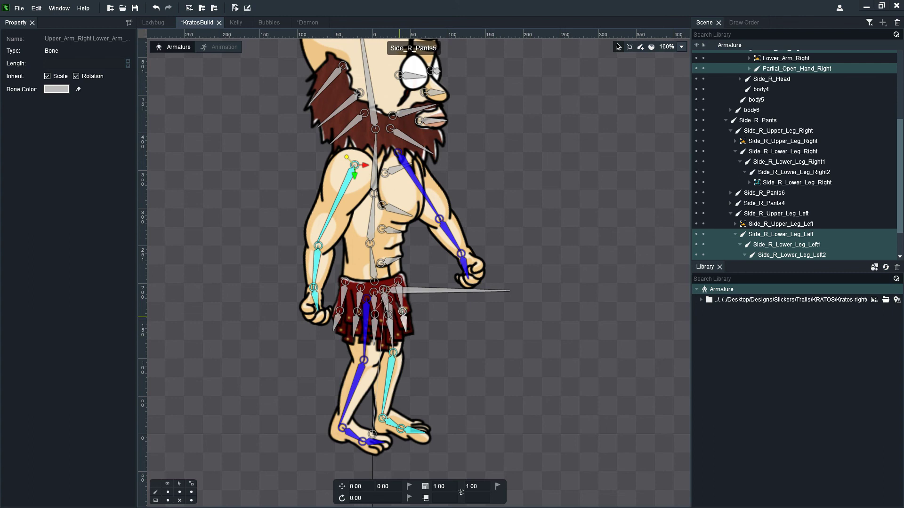
pyautogui.keyDown('ctrl'); pyautogui.click(389, 320); pyautogui.keyUp('ctrl')
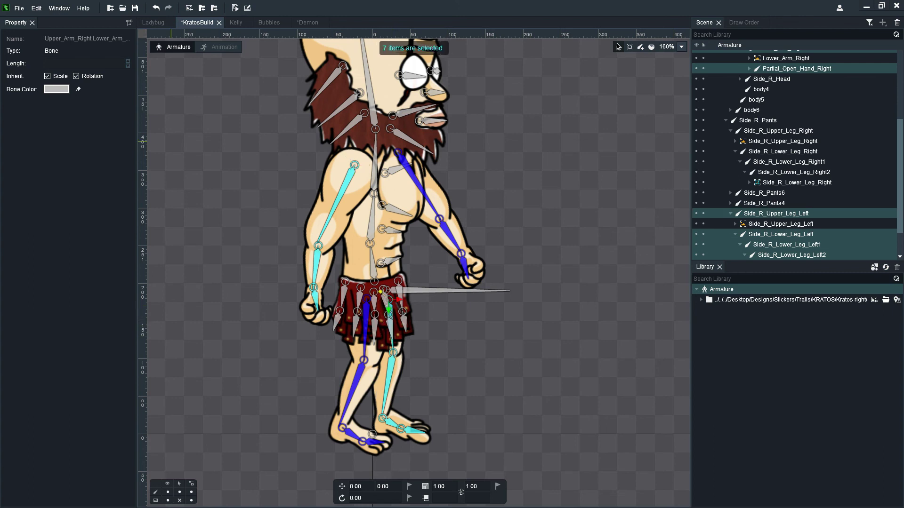
pyautogui.click(56, 89)
pyautogui.click(482, 197)
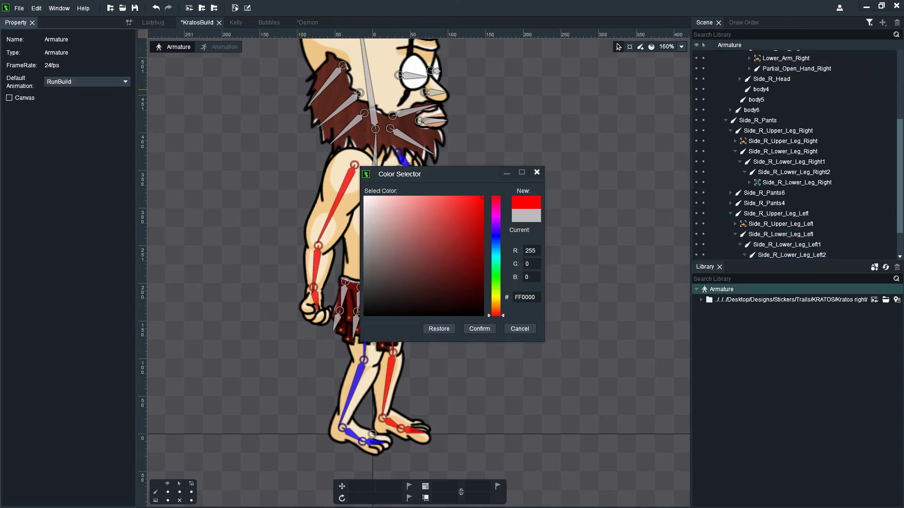
pyautogui.click(479, 329)
# Colour the bones body, body1 and body2 together with the head bone green.
pyautogui.click(373, 167)
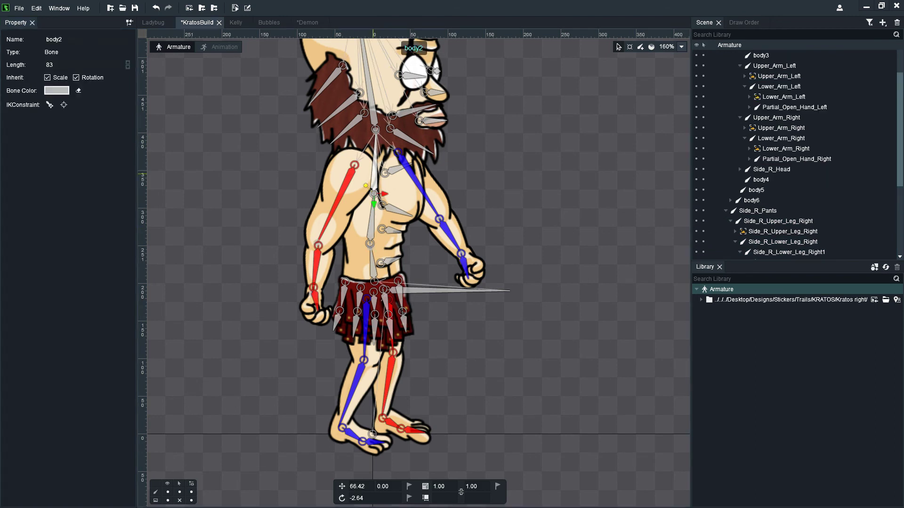
pyautogui.keyDown('ctrl'); pyautogui.click(372, 219); pyautogui.keyUp('ctrl')
pyautogui.keyDown('ctrl'); pyautogui.click(372, 269); pyautogui.keyUp('ctrl')
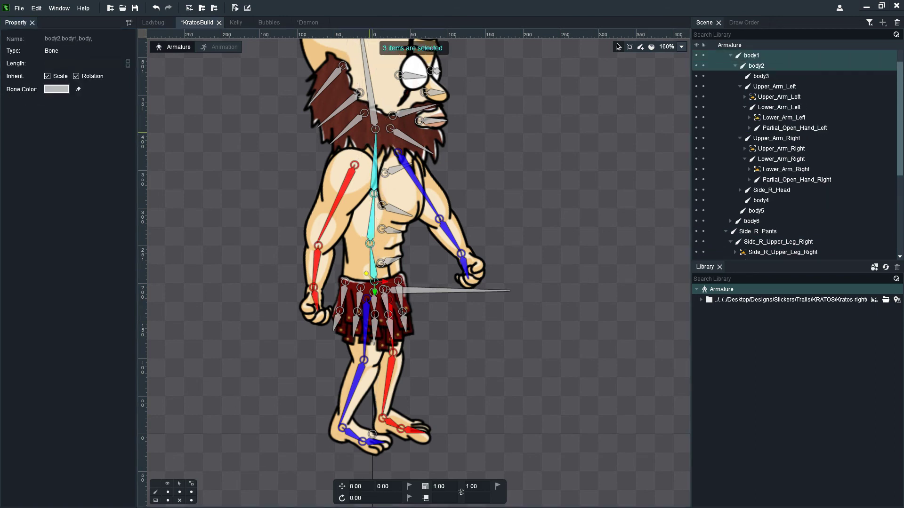
pyautogui.keyDown('ctrl'); pyautogui.click(374, 116); pyautogui.keyUp('ctrl')
pyautogui.click(56, 89)
pyautogui.moveTo(495, 312); pyautogui.dragTo(496, 275)
pyautogui.moveTo(467, 208); pyautogui.dragTo(483, 196)
pyautogui.click(479, 329)
pyautogui.press('Escape')
pyautogui.scroll(-4, 397, 238)
pyautogui.scroll(1, 454, 201)
pyautogui.scroll(1, 455, 203)
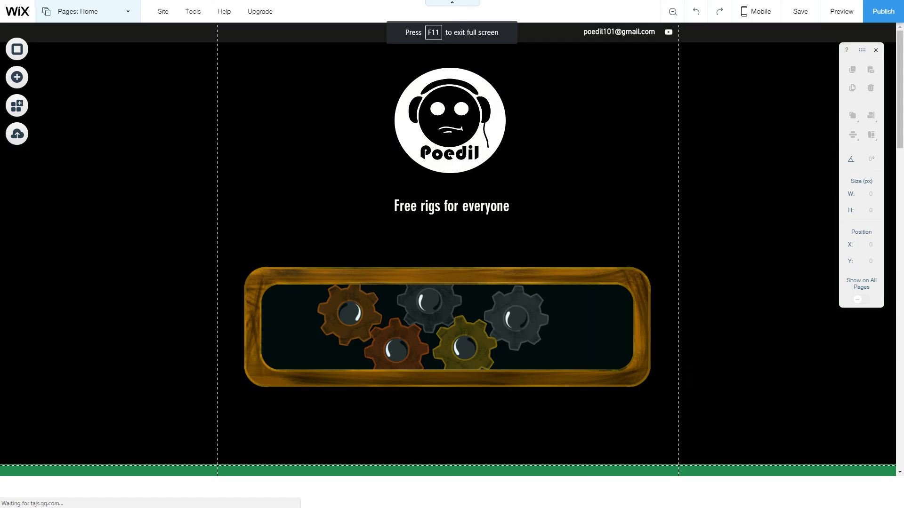
# In the Wix editor, paste the animation's HTML code into the bubbles HTML element's code settings and look through it to the end.
pyautogui.scroll(-6, 447, 283)
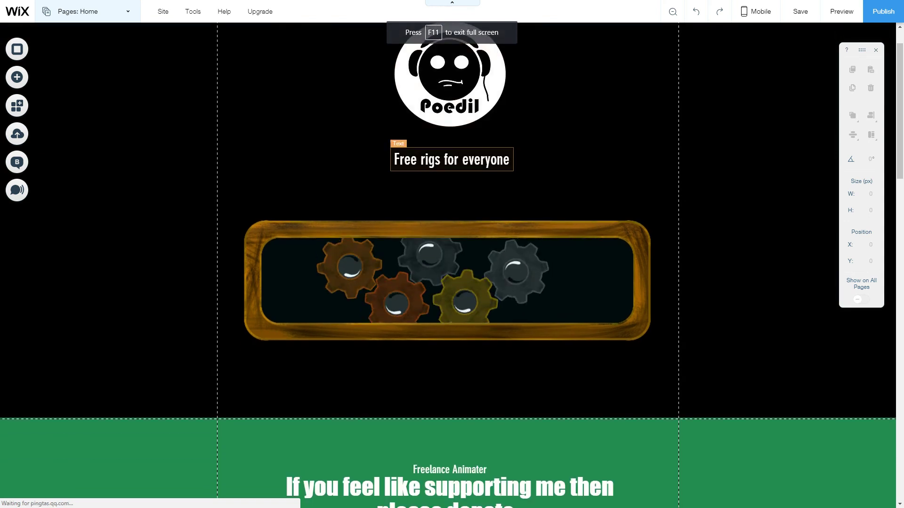
pyautogui.scroll(-6, 447, 282)
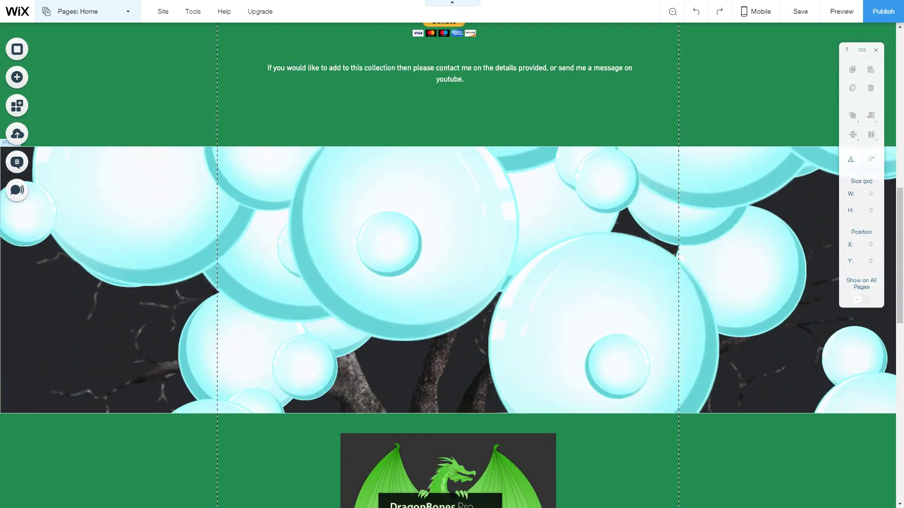
pyautogui.click(565, 240)
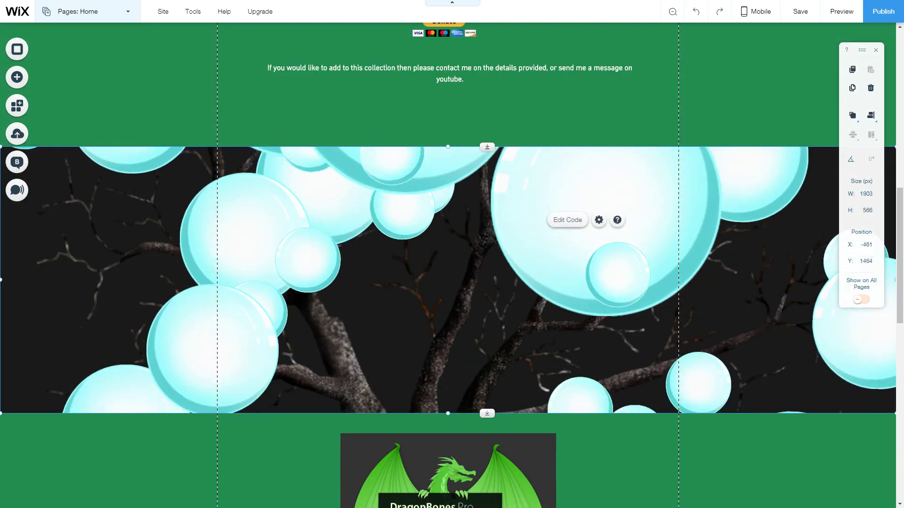
pyautogui.click(567, 220)
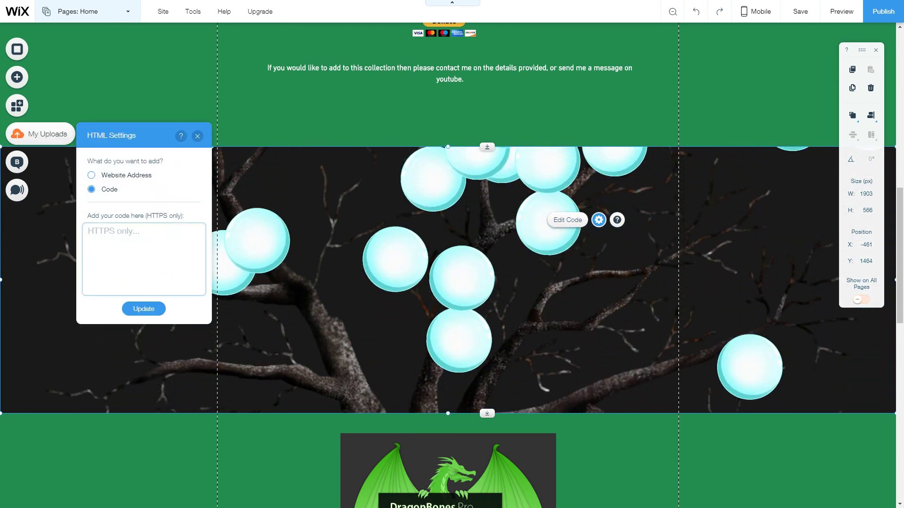
pyautogui.hotkey('ctrl', 'v')
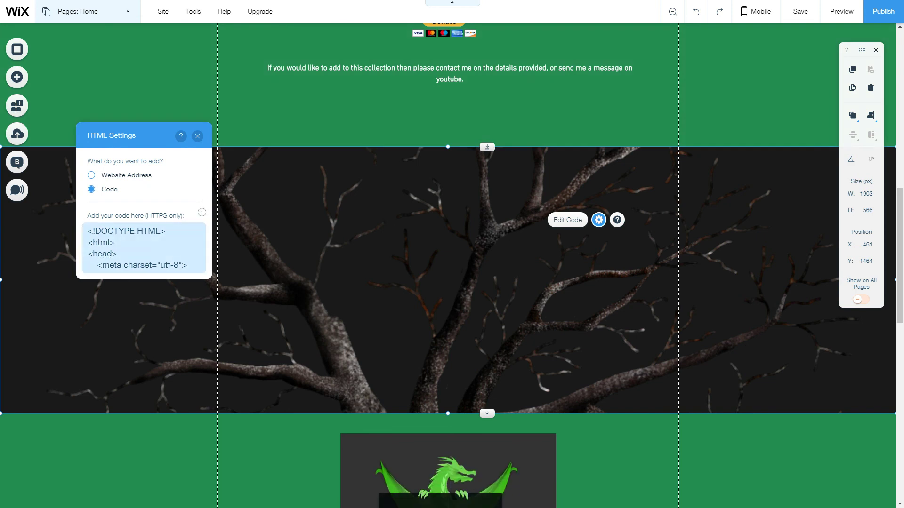
pyautogui.click(144, 248)
pyautogui.moveTo(201, 235); pyautogui.dragTo(201, 283)
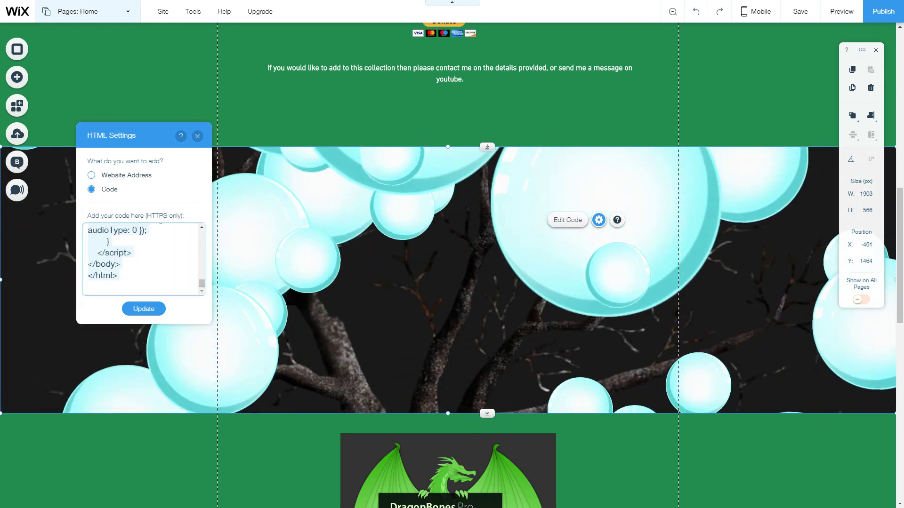